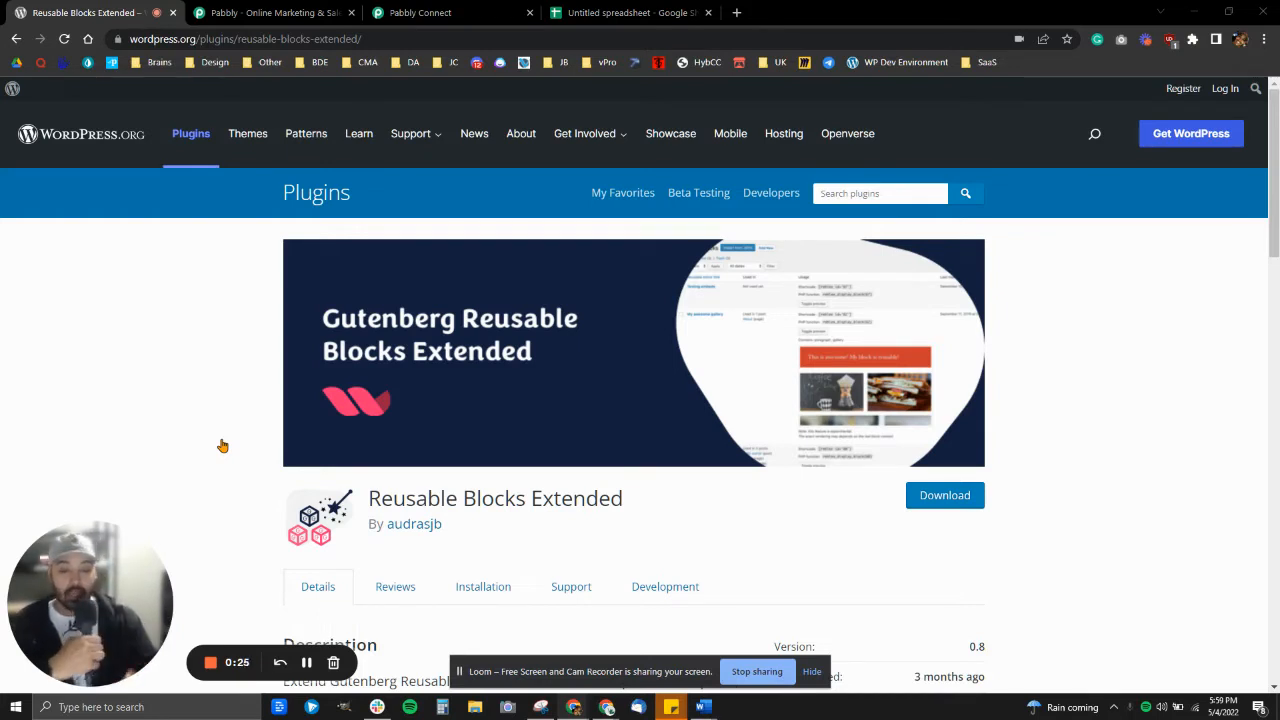
- Look over the Reusable Blocks Extended plugin page and the Pabbly home page
left_click(812, 672)
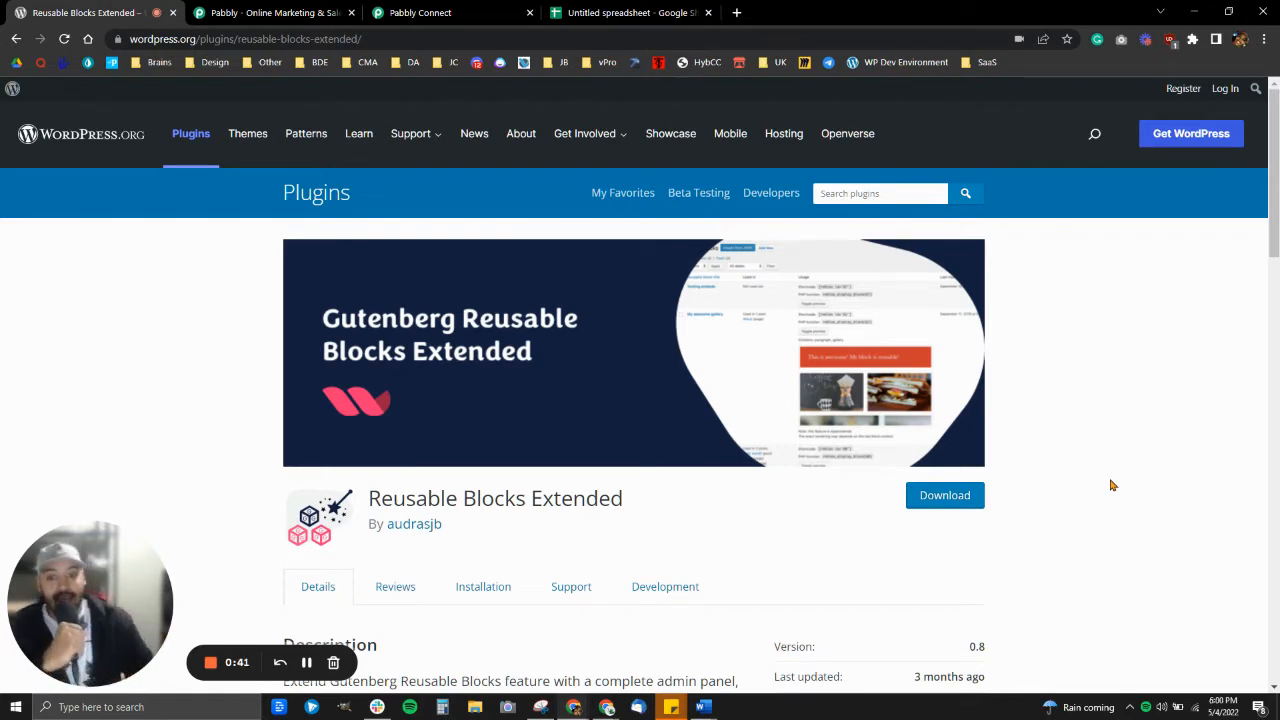
scroll(1024, 466, "down", 3)
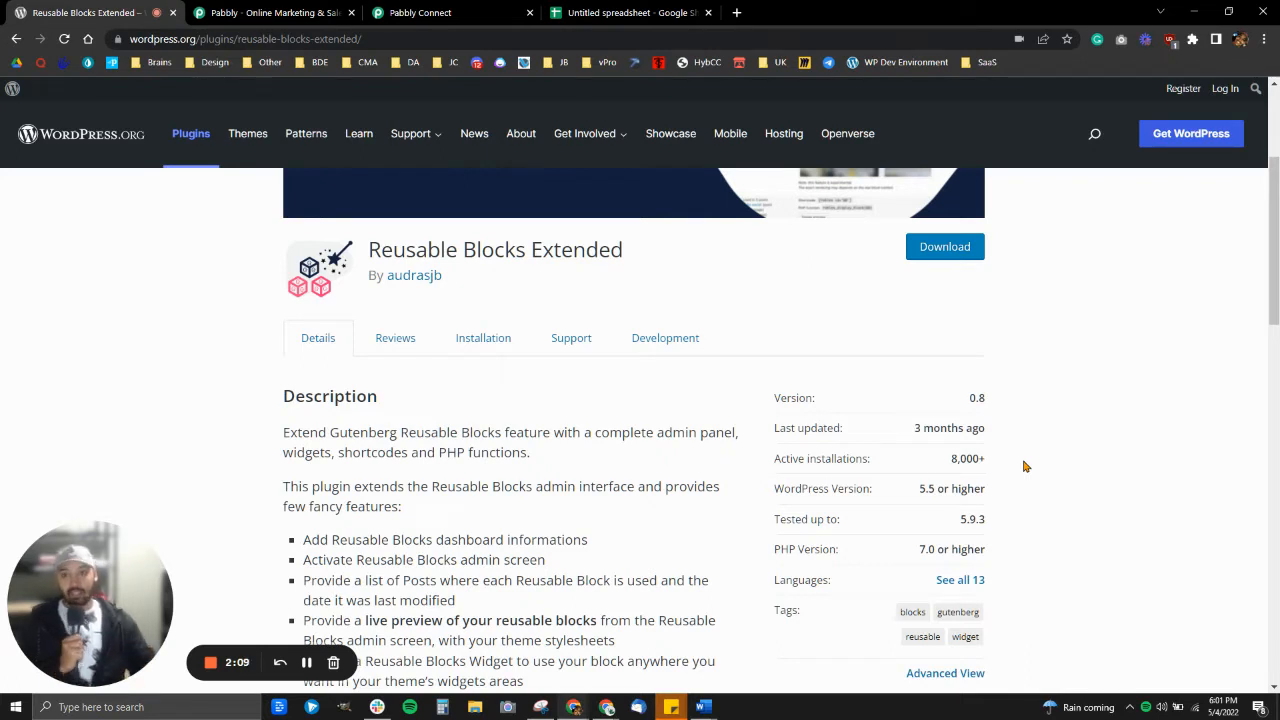
left_click(281, 10)
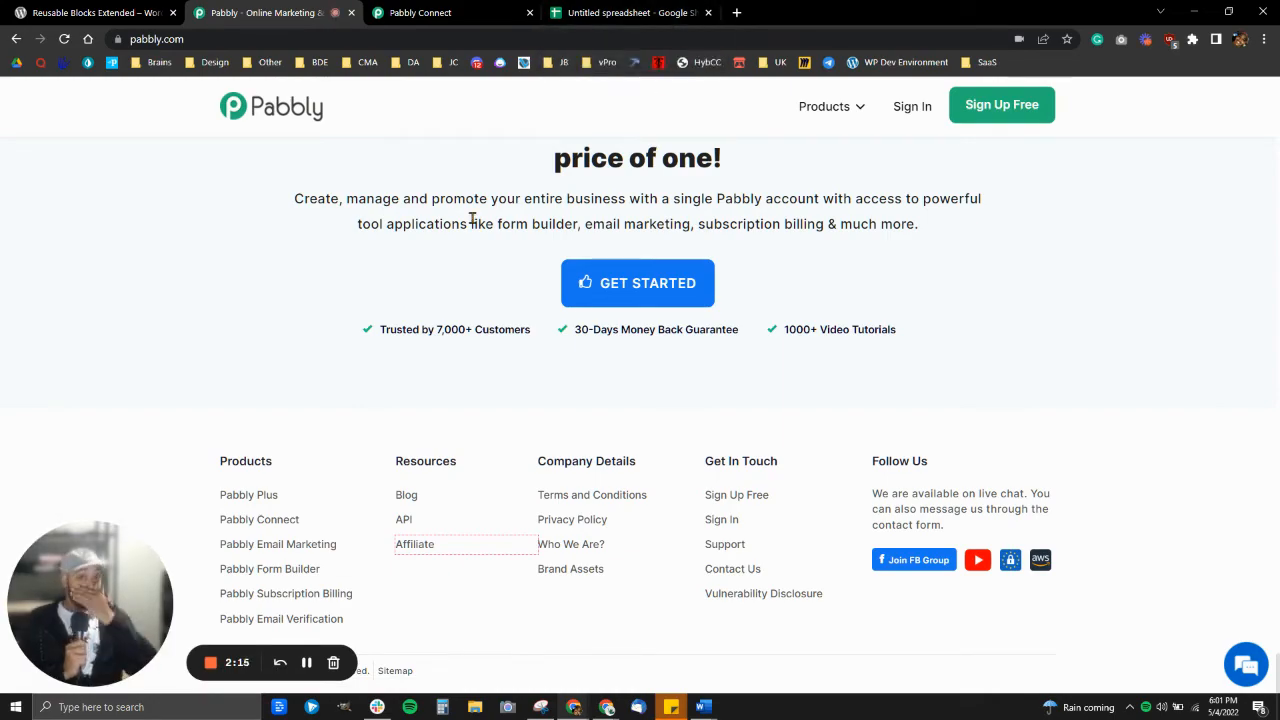
scroll(640, 366, "up", 5)
scroll(476, 515, "down", 5)
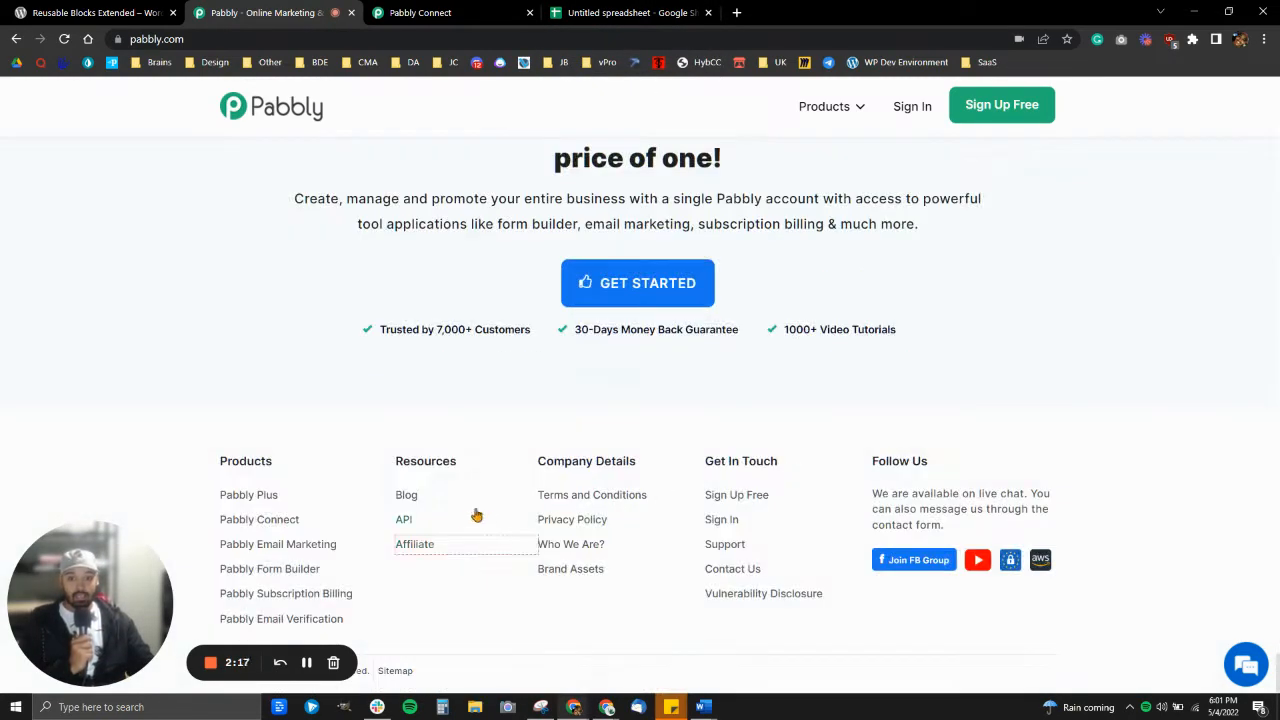
scroll(554, 409, "up", 15)
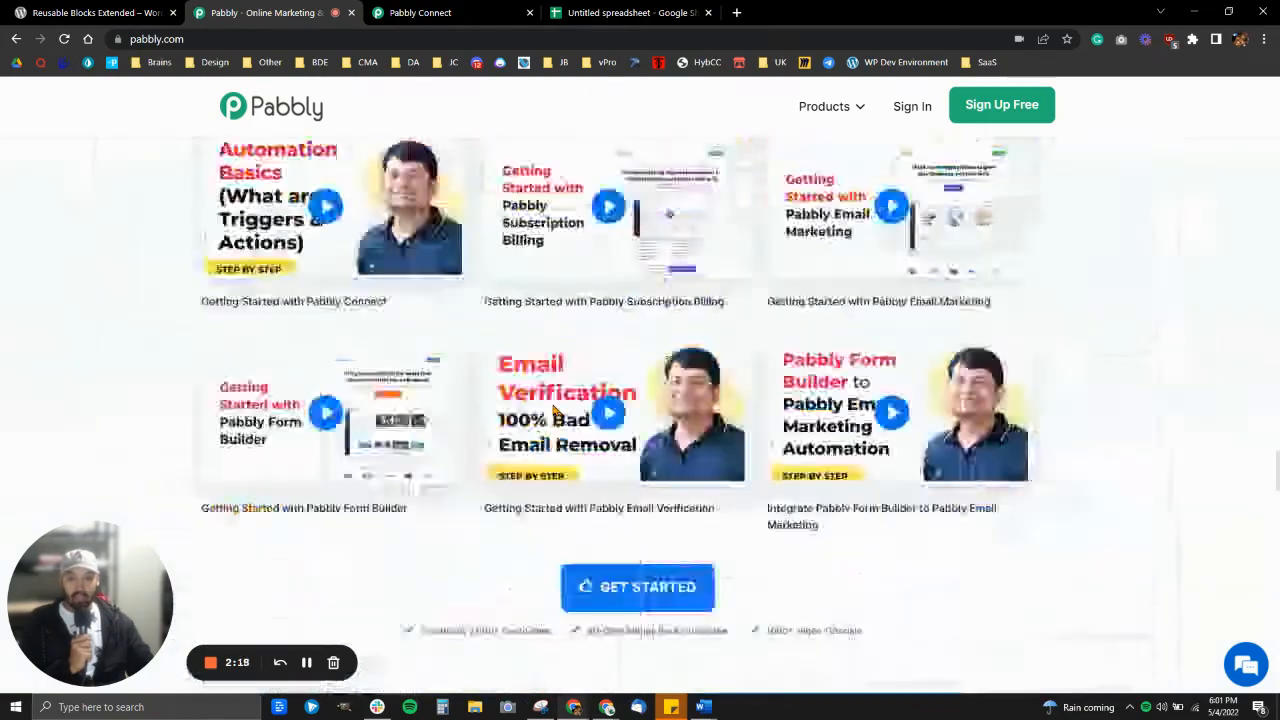
scroll(555, 410, "up", 10)
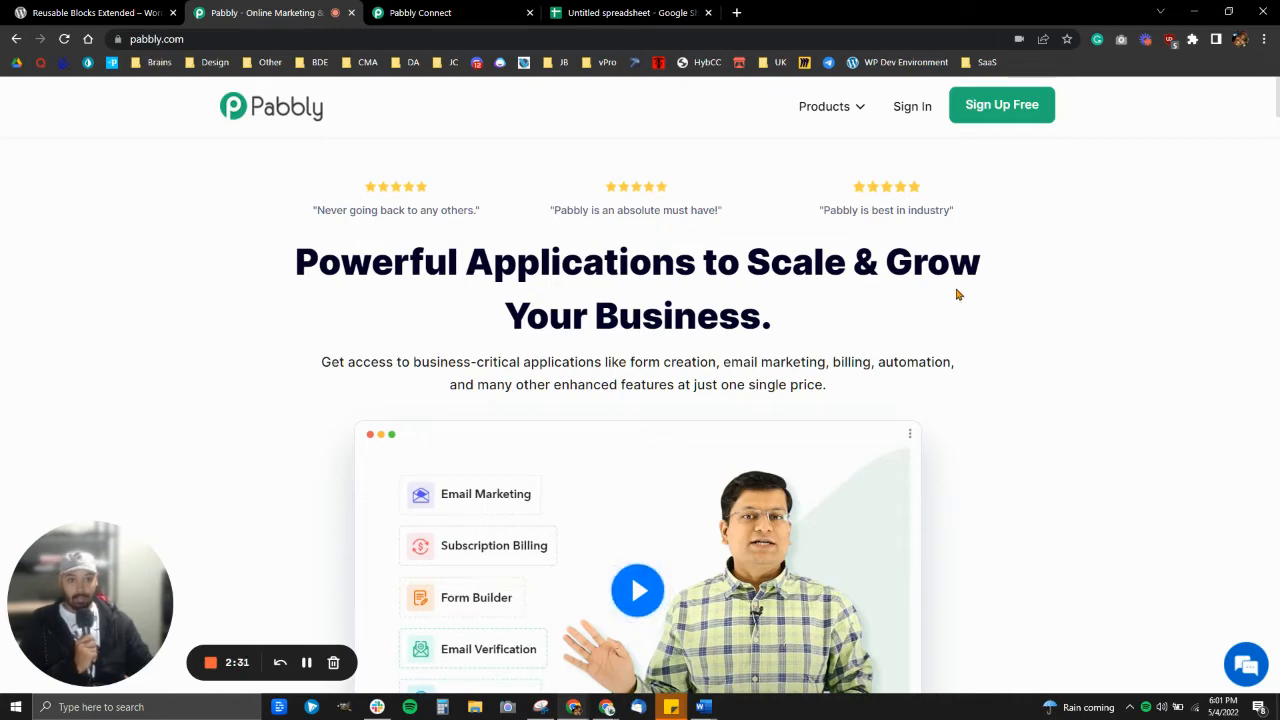
- Open the Pabbly Connect product page and examine its free features, task usage comparison and app integrations
mouse_move(830, 130)
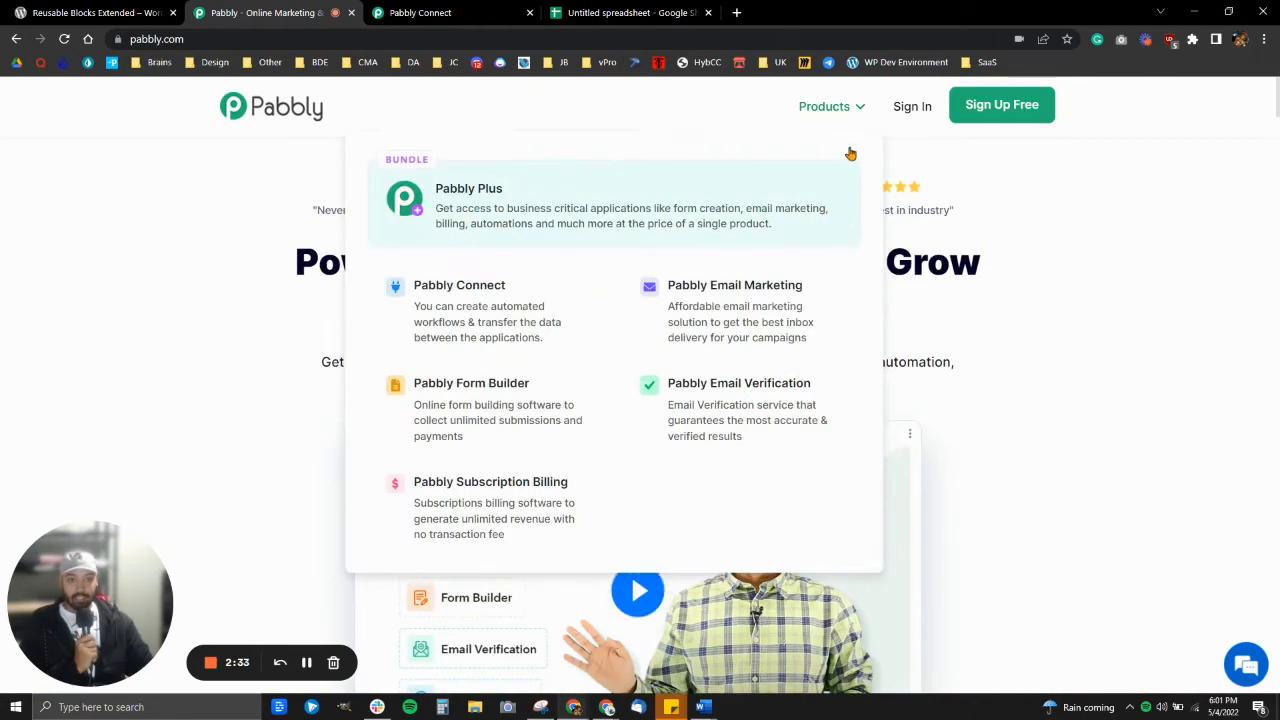
left_click(476, 300)
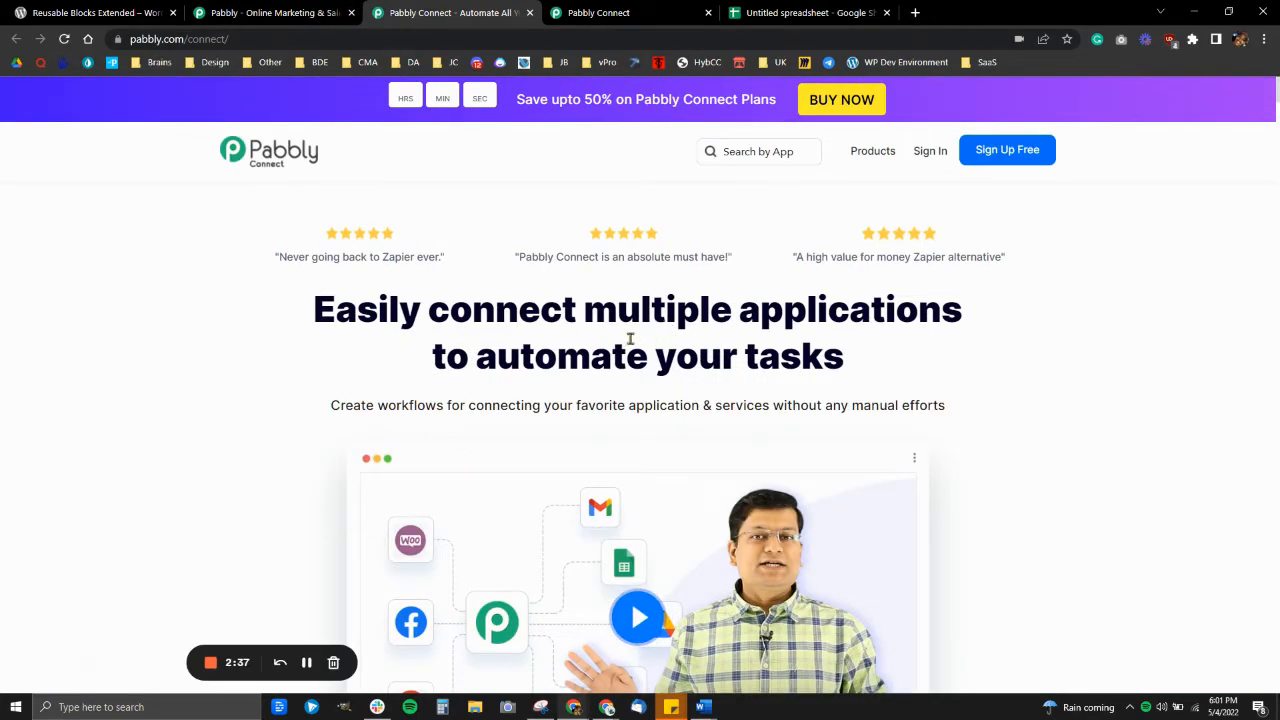
scroll(320, 372, "down", 20)
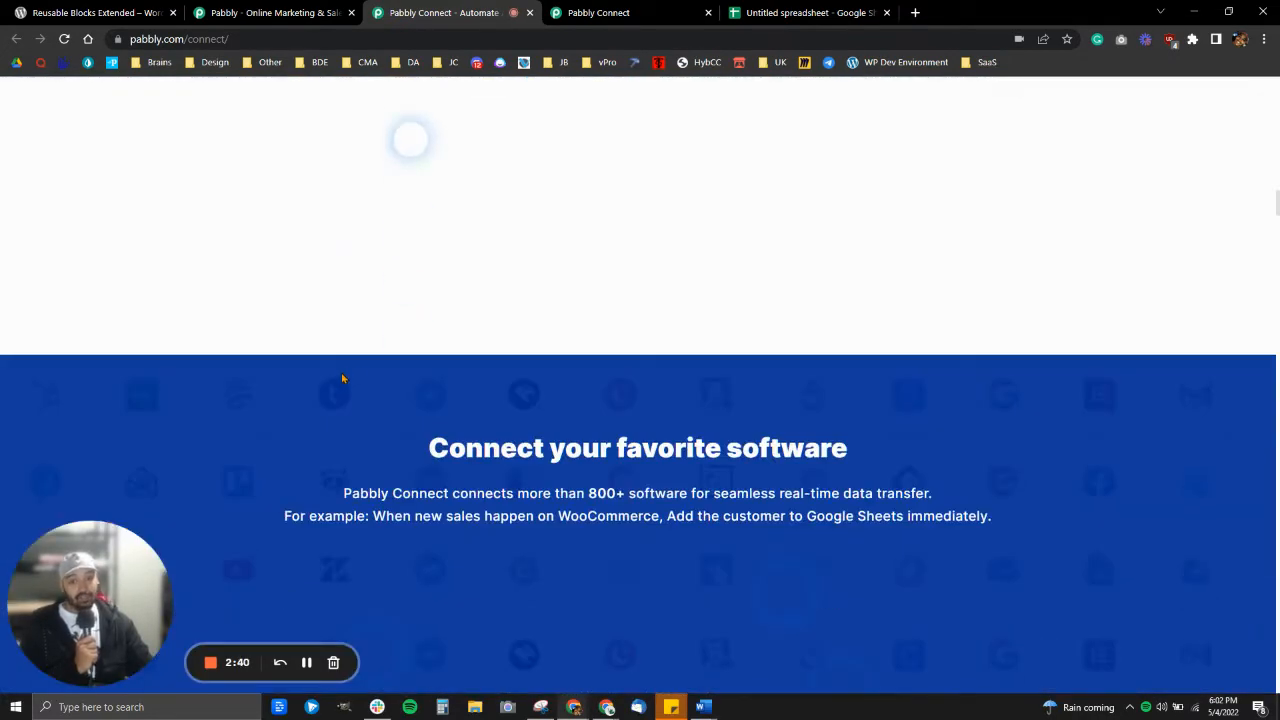
scroll(346, 377, "up", 5)
scroll(346, 360, "down", 10)
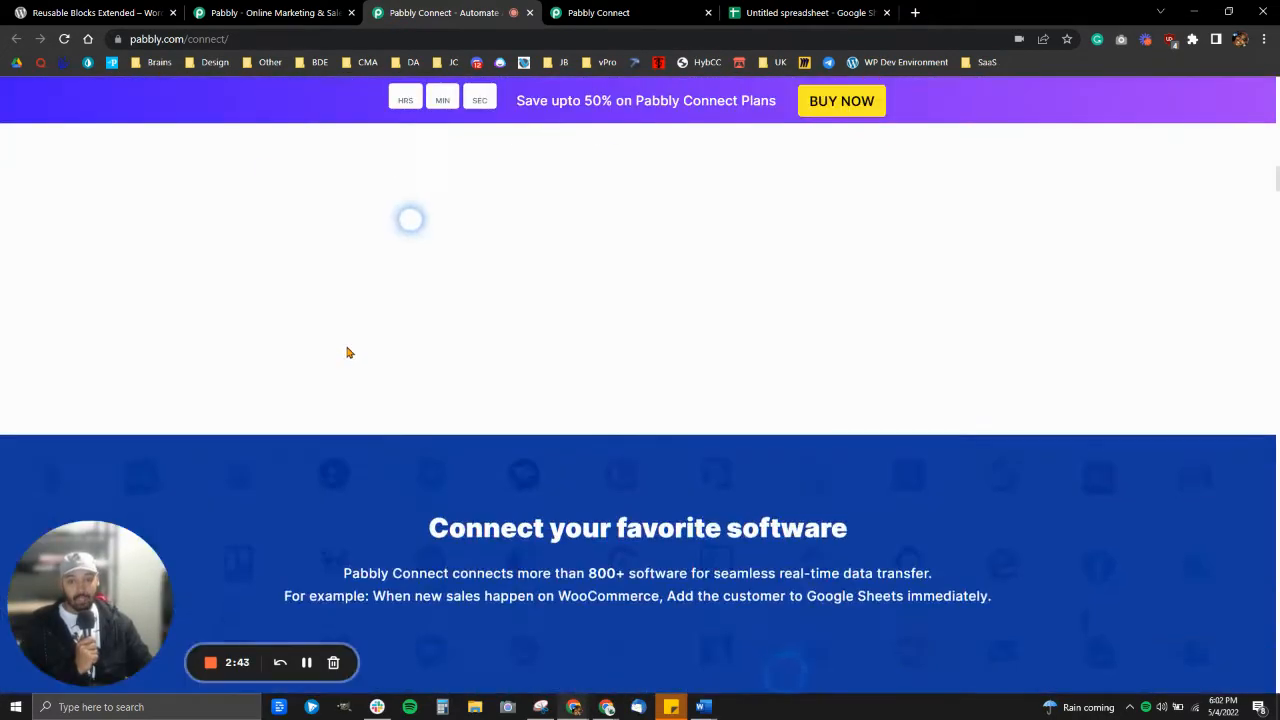
scroll(372, 354, "down", 15)
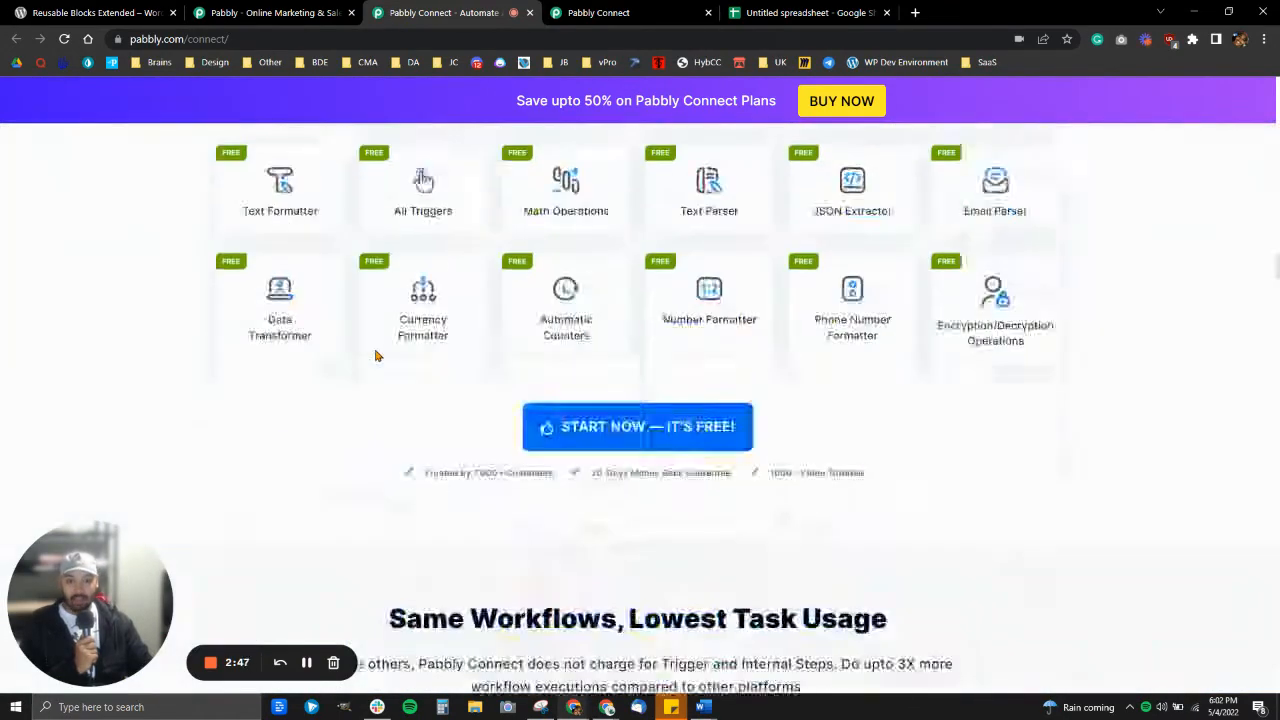
scroll(389, 367, "up", 5)
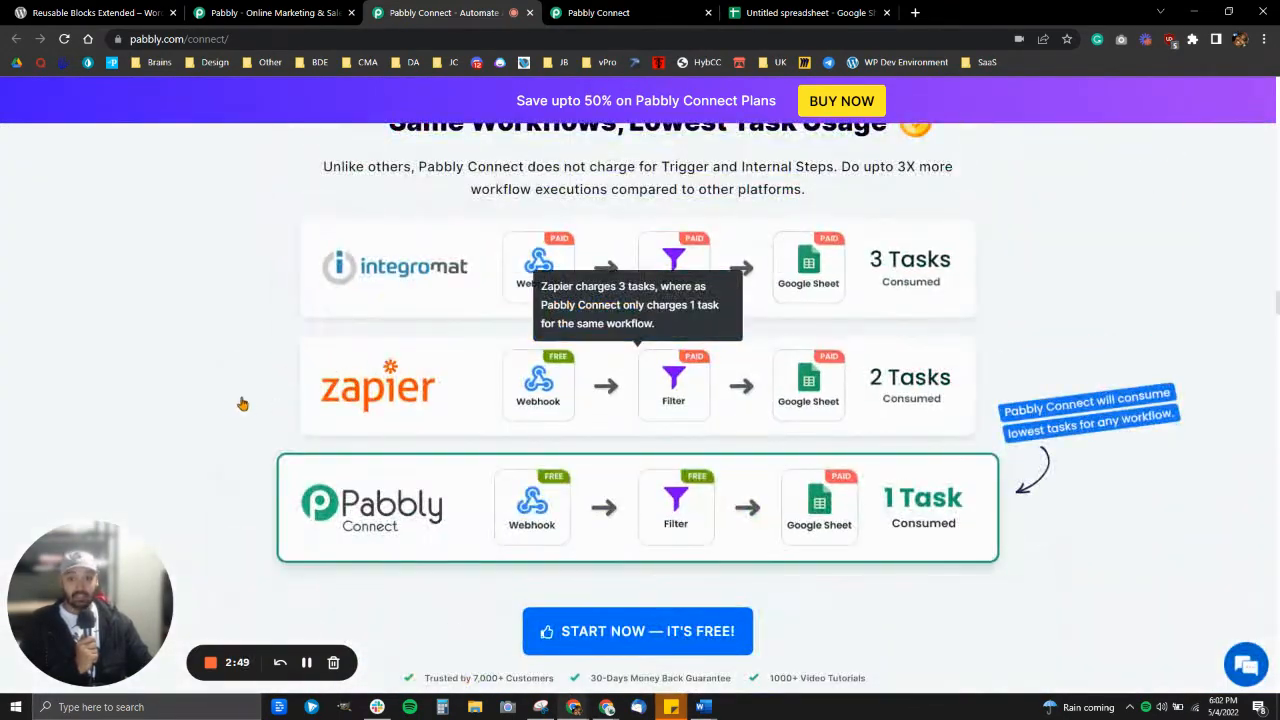
scroll(300, 395, "down", 5)
scroll(310, 392, "down", 14)
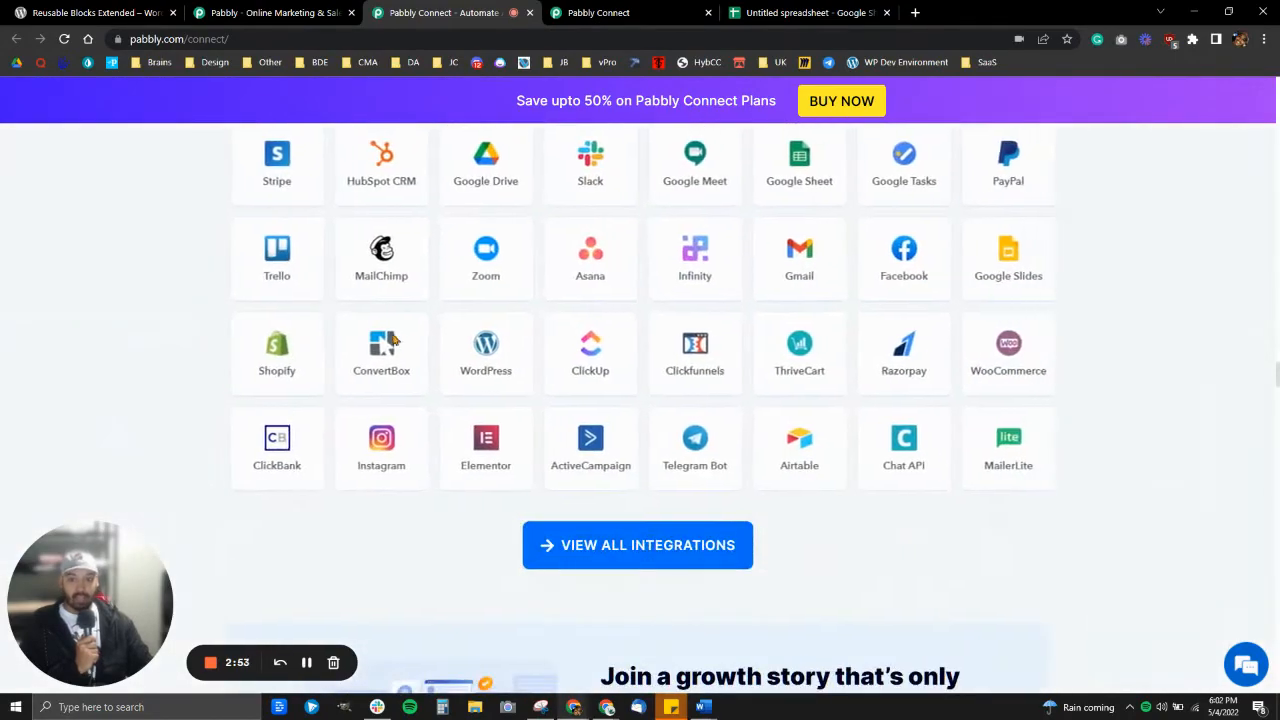
scroll(386, 360, "down", 3)
scroll(351, 366, "up", 4)
scroll(334, 388, "up", 20)
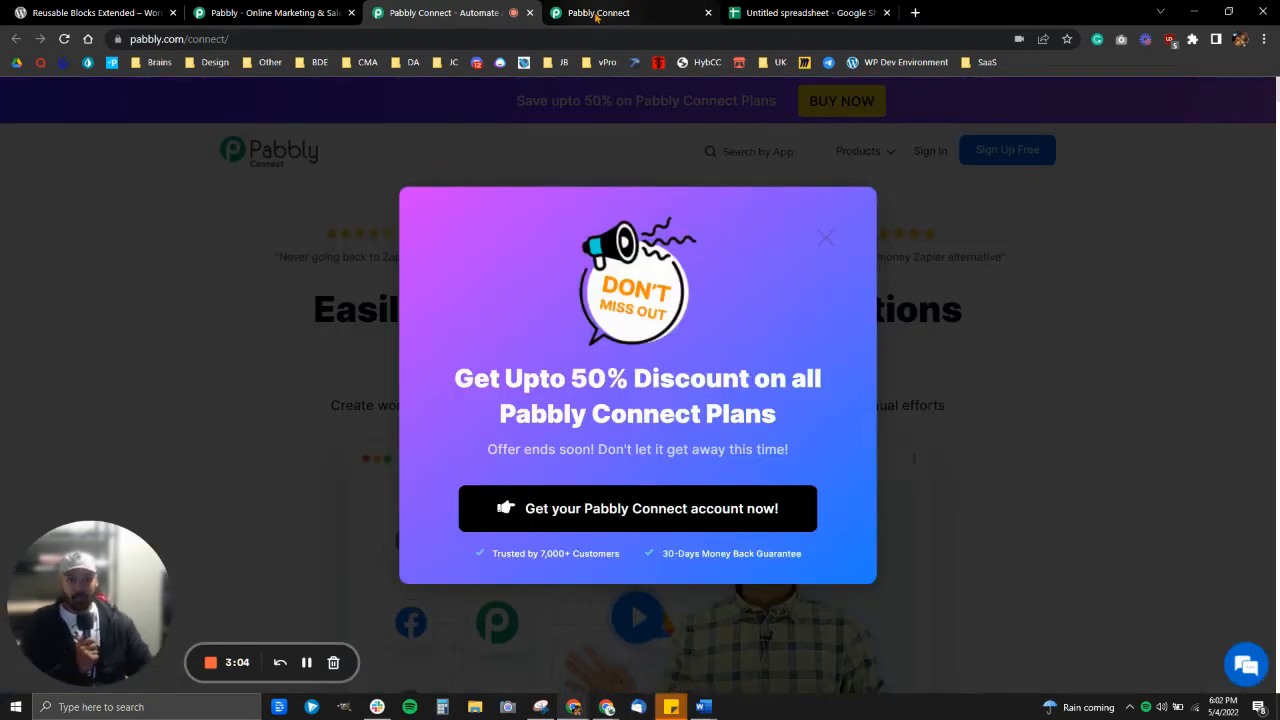
- View the Pabbly Connect dashboard and inspect the Platform 1 and Platform 2 shortcode table in the Google Sheets spreadsheet
left_click(595, 15)
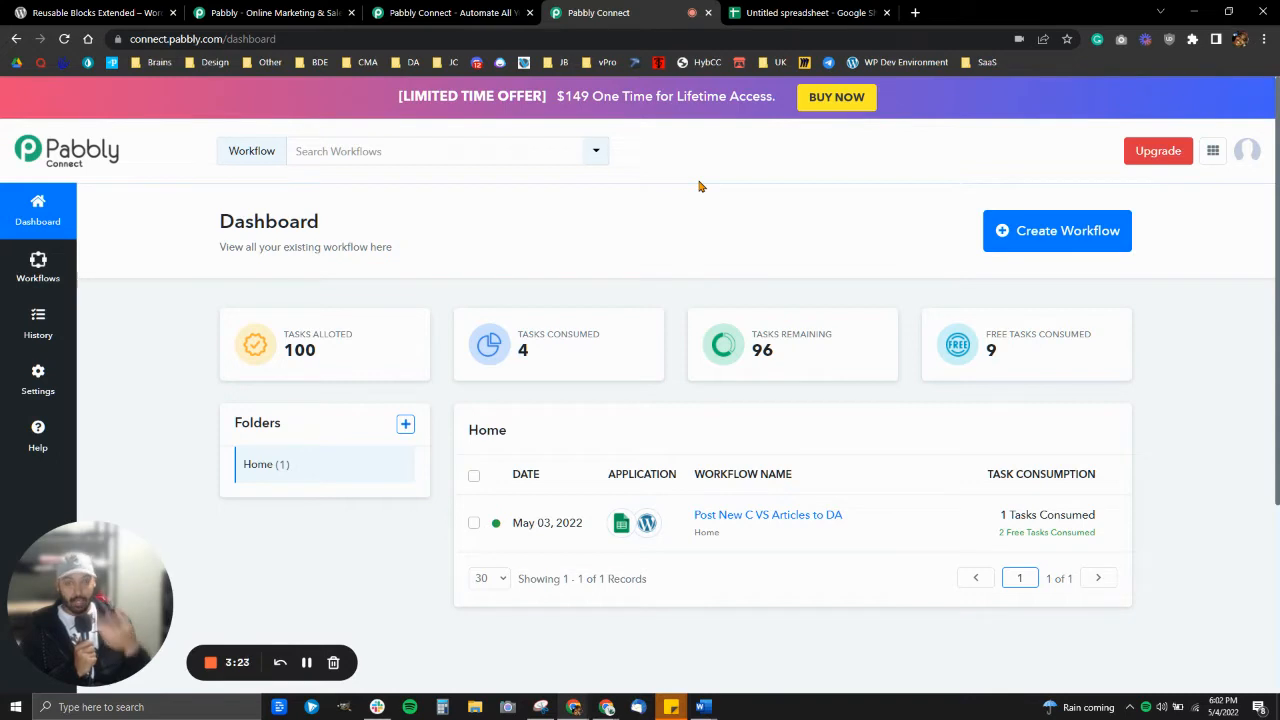
left_click(793, 20)
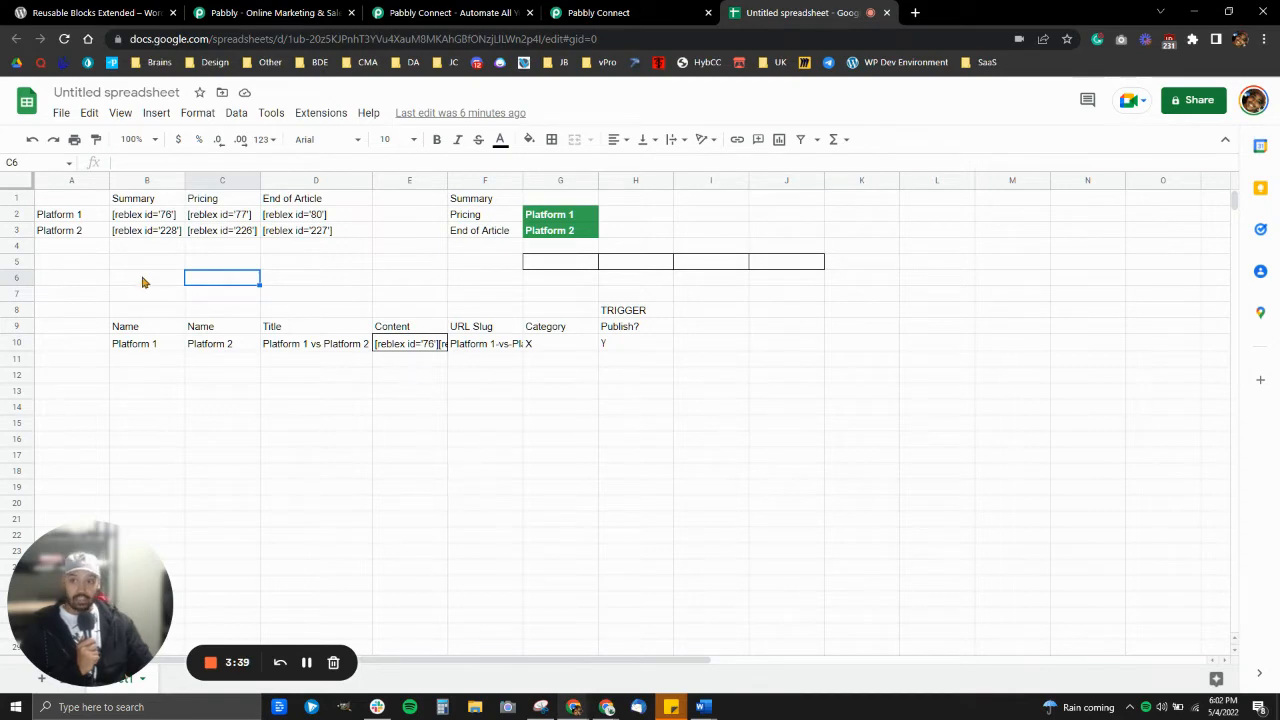
left_click(82, 272)
left_click(148, 249)
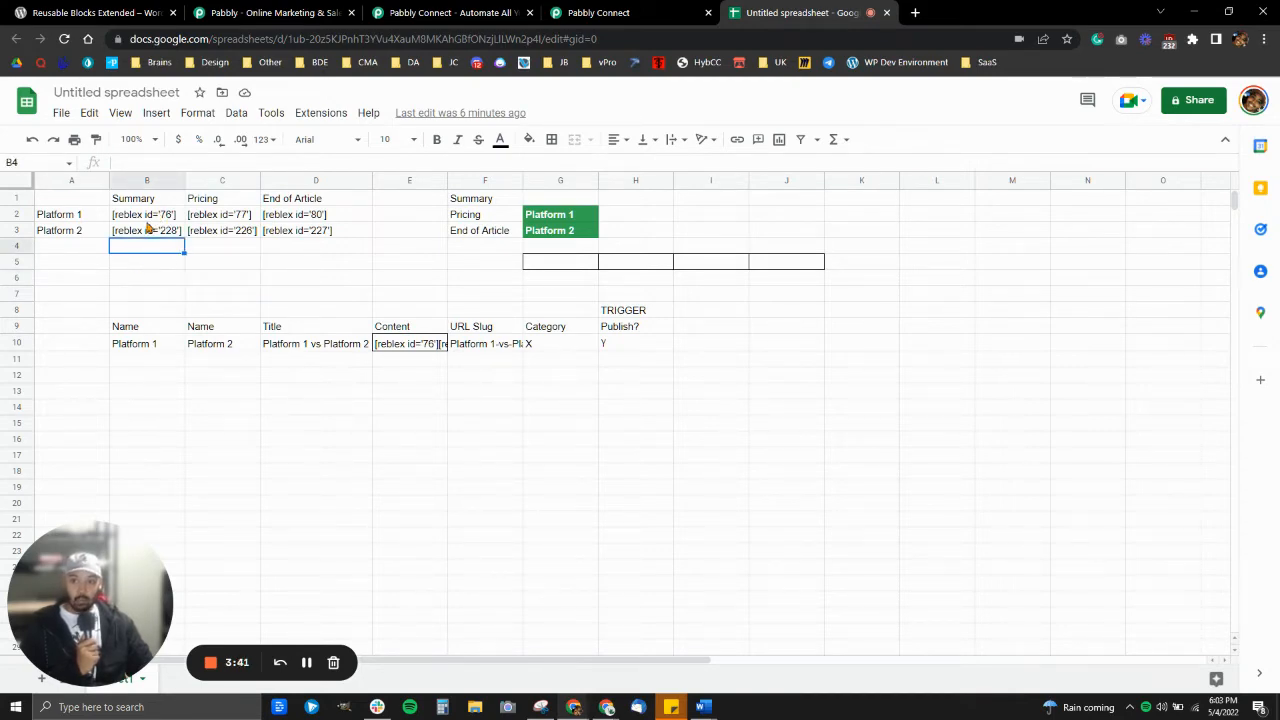
left_click_drag(146, 214, 146, 231)
left_click(143, 250)
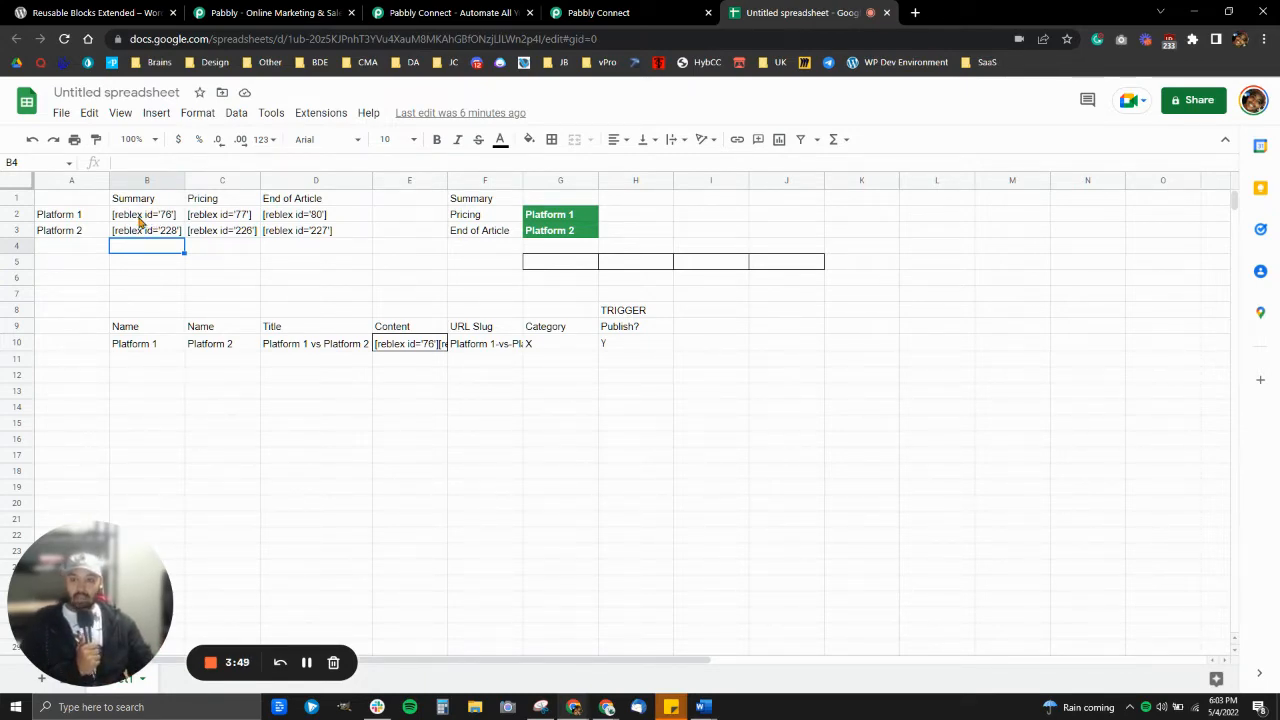
left_click_drag(145, 218, 141, 230)
left_click(153, 218)
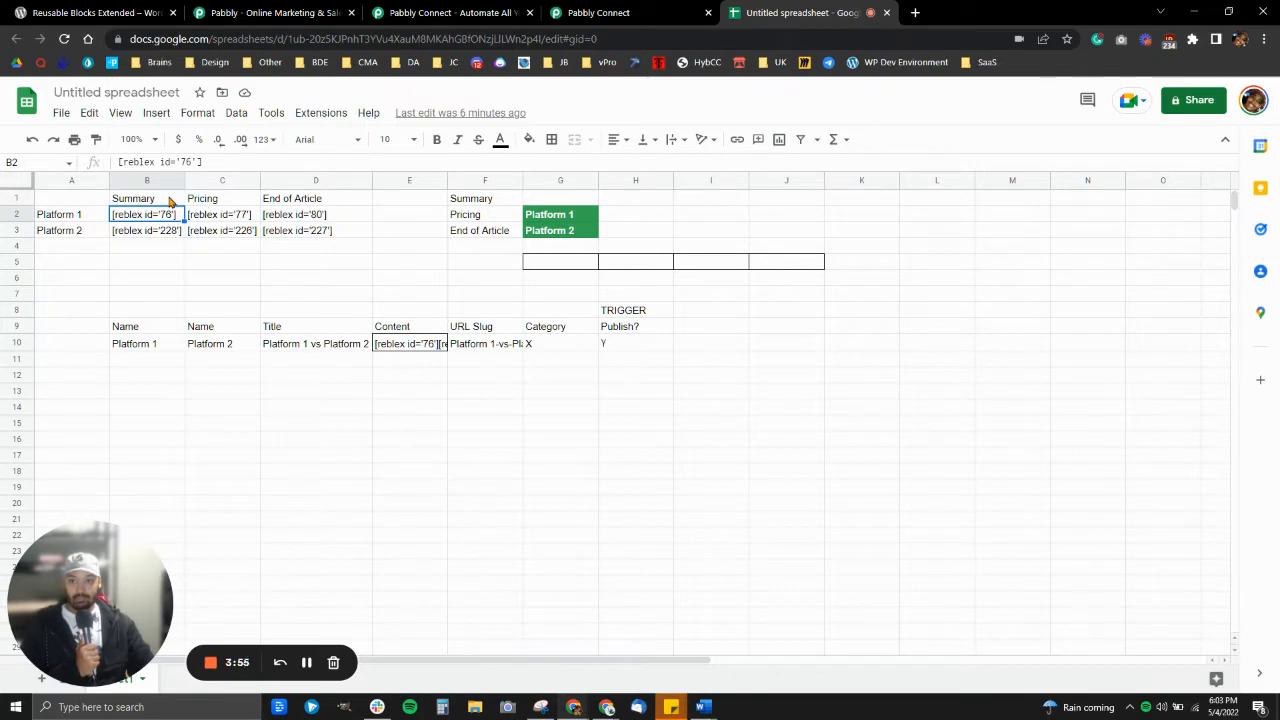
left_click_drag(172, 201, 285, 204)
left_click(287, 201)
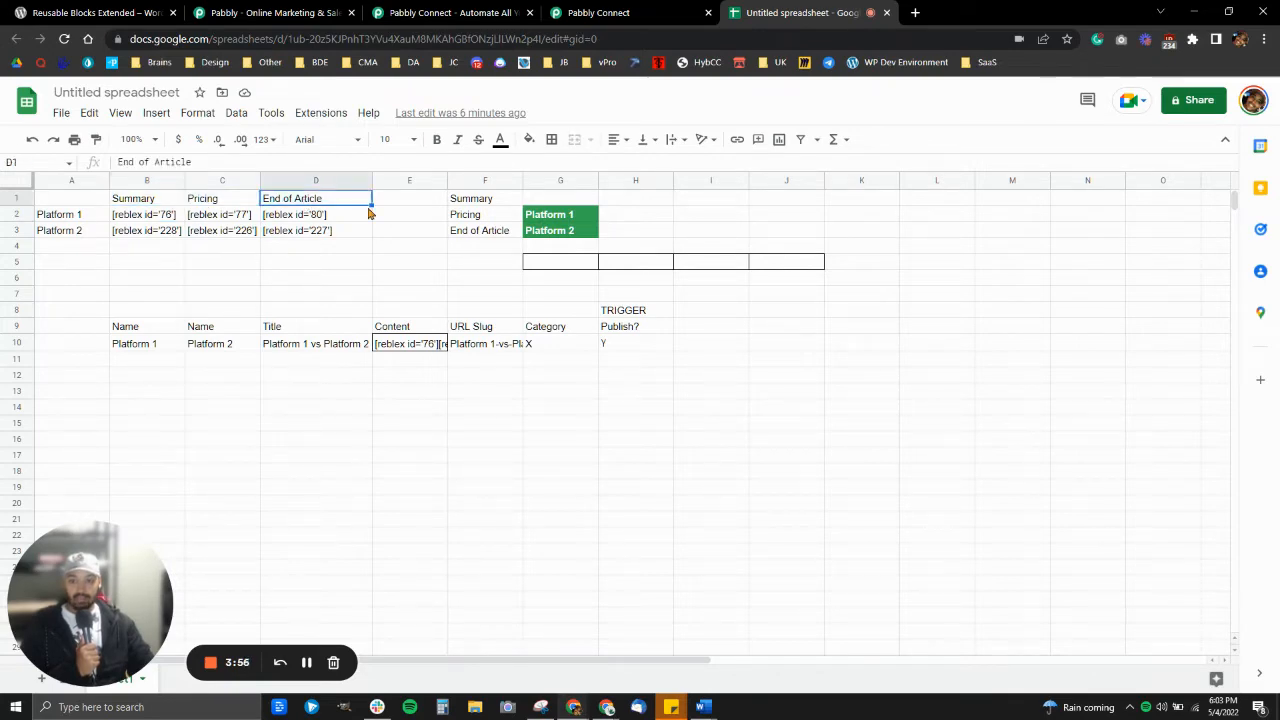
left_click(81, 216)
left_click(77, 229)
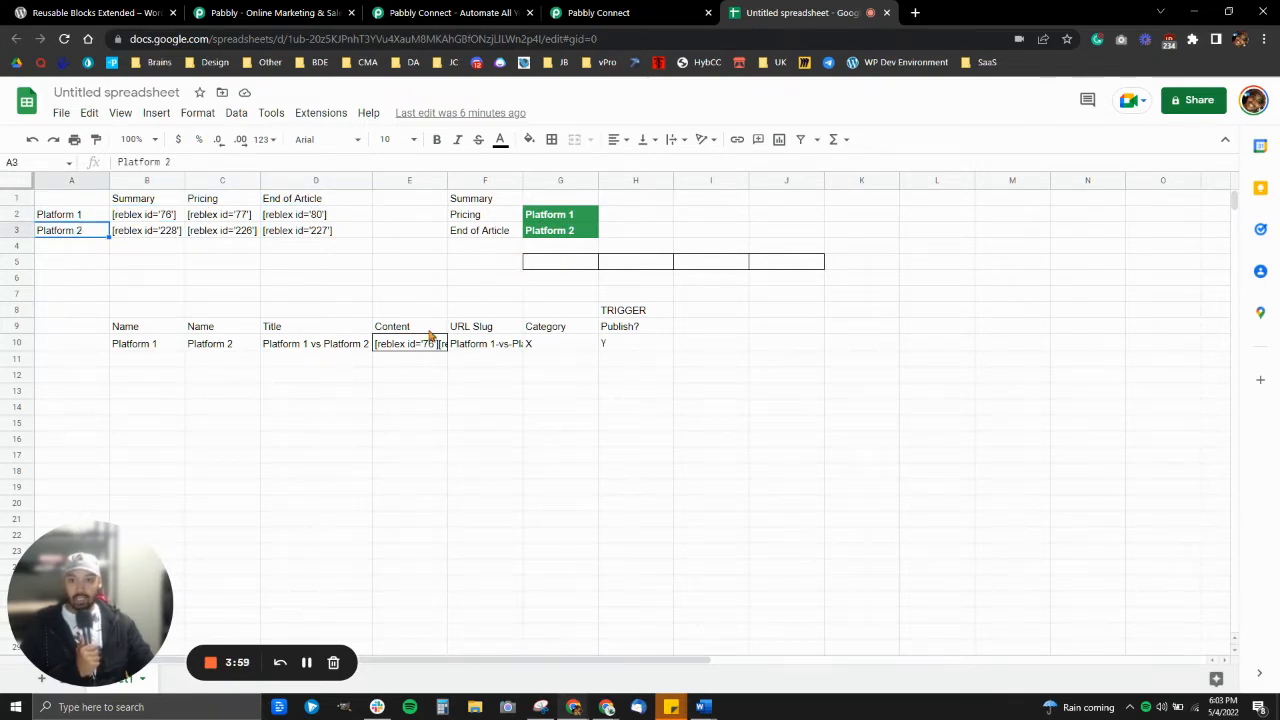
- Widen column E to fit its content and inspect the Content formula in E10
left_click(417, 375)
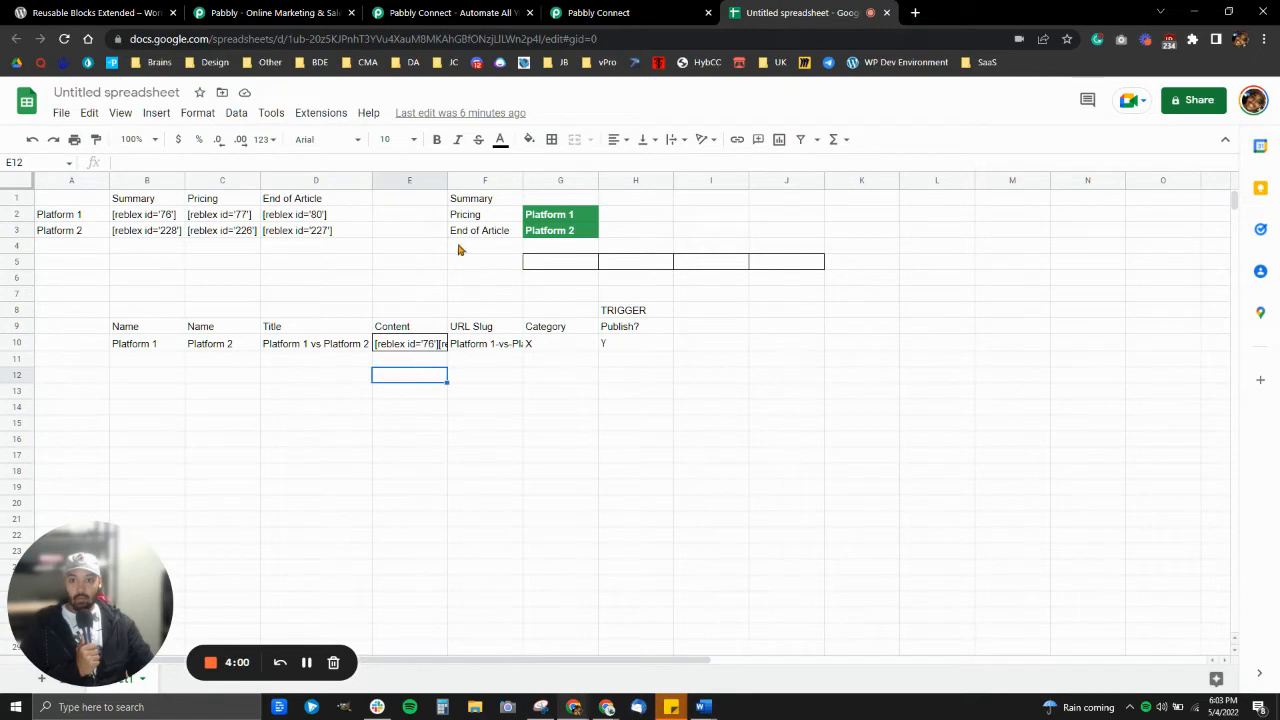
double_click(448, 182)
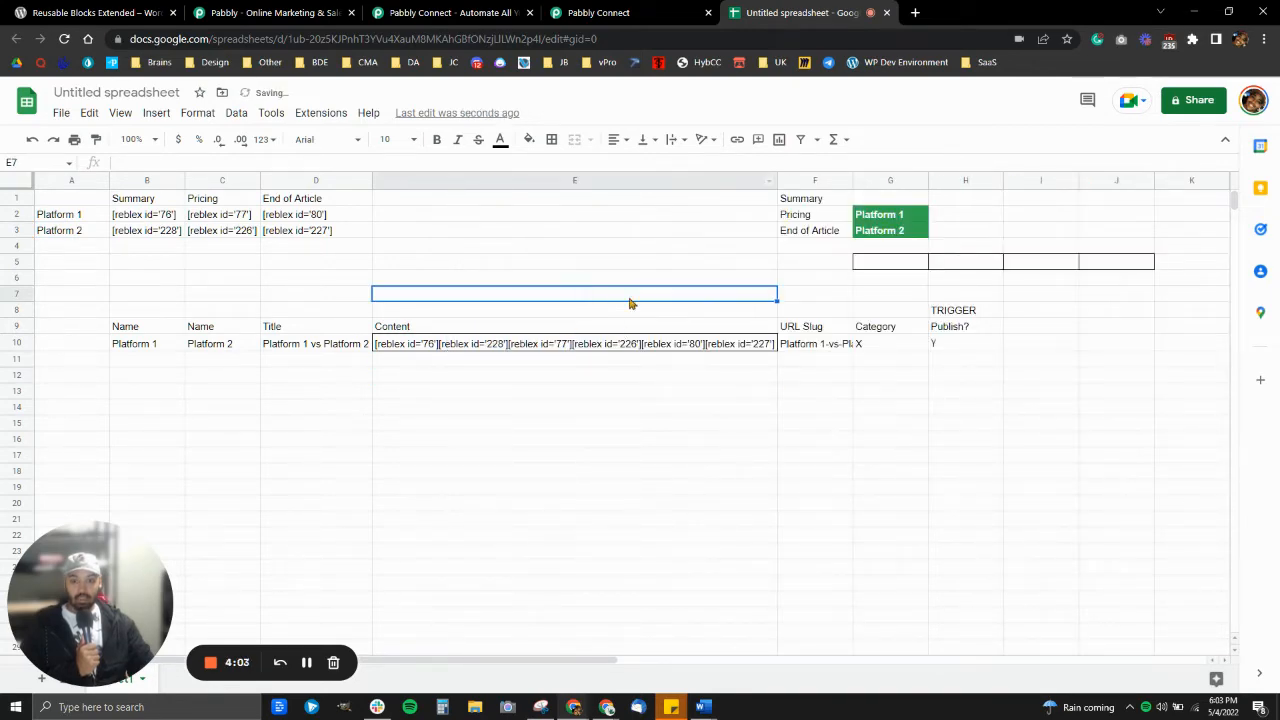
left_click(509, 348)
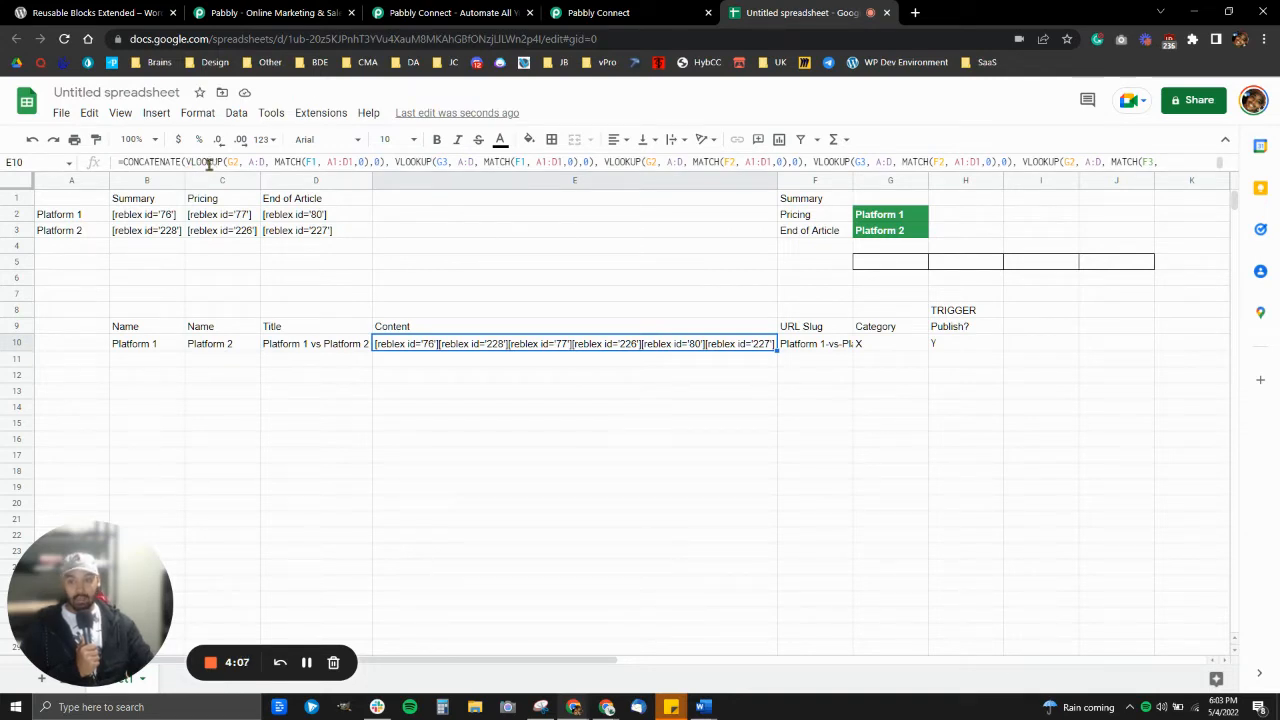
- Swap the green lookup names by setting G2 to Platform 2 and G3 to Platform 1, and check the Content cell E10
left_click(880, 216)
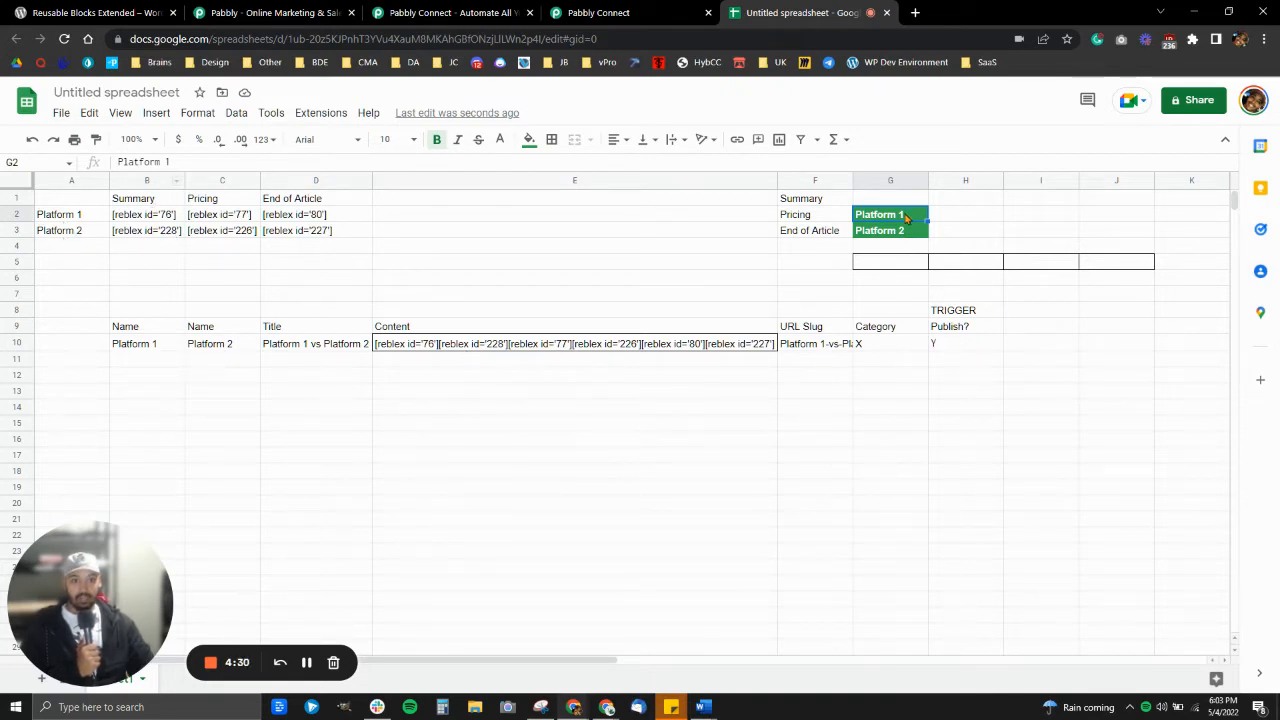
left_click(209, 162)
key("BackSpace")
key("BackSpace")
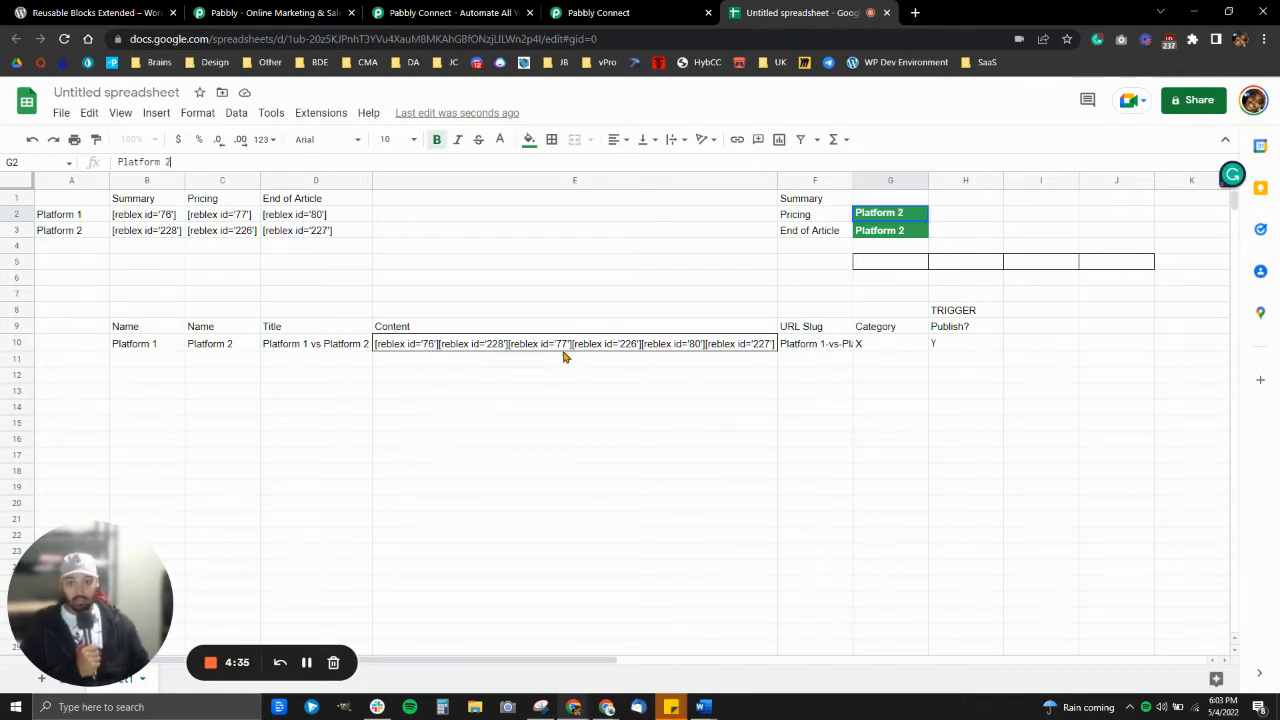
key("Return")
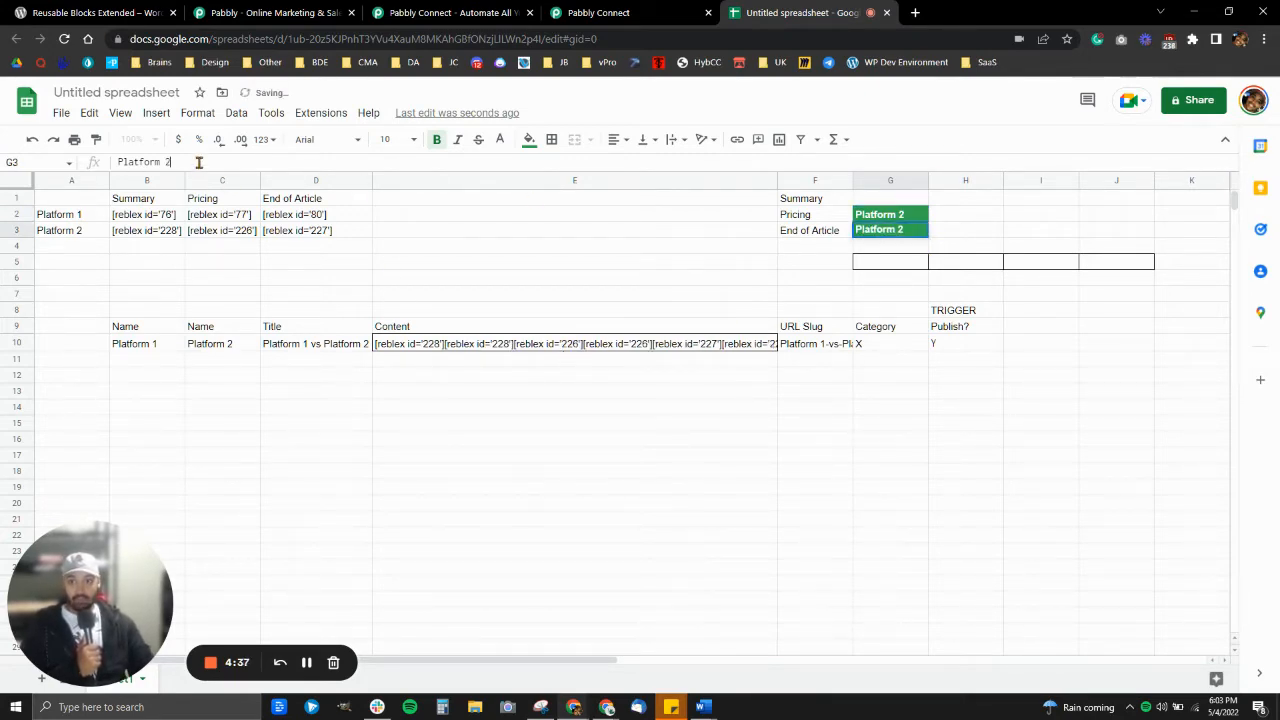
key("BackSpace")
type("1")
key("Return")
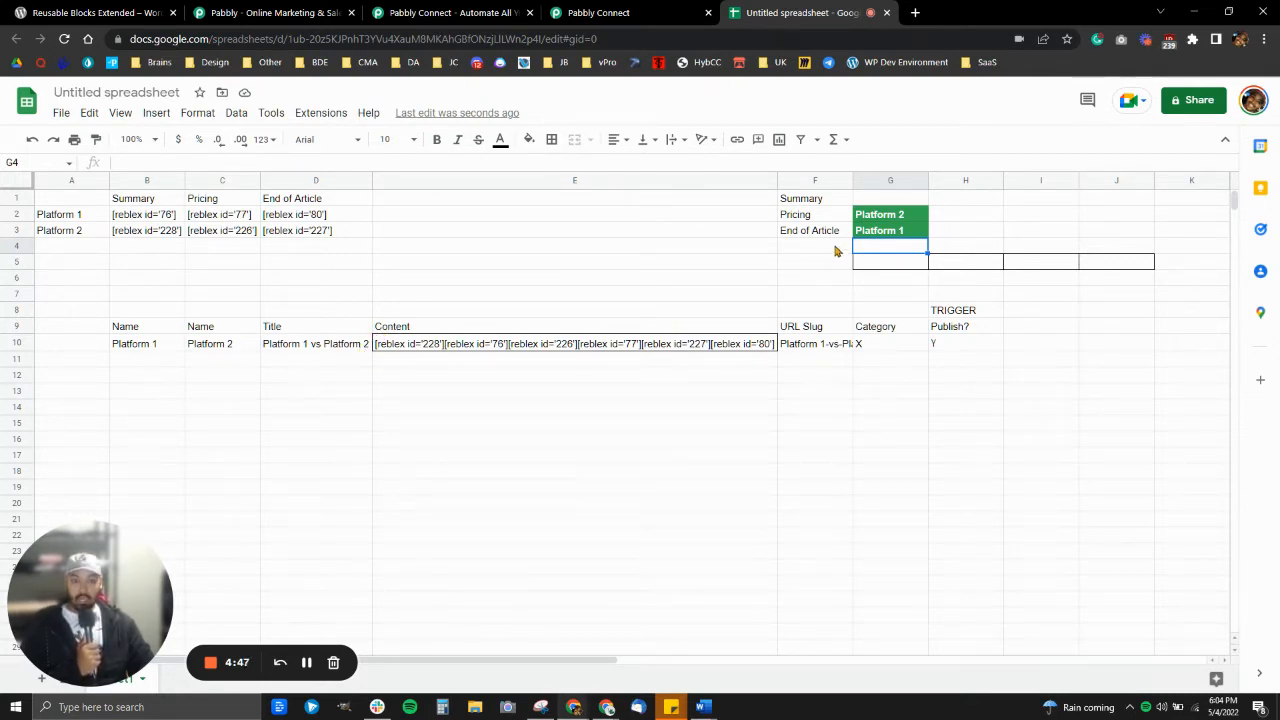
left_click(397, 347)
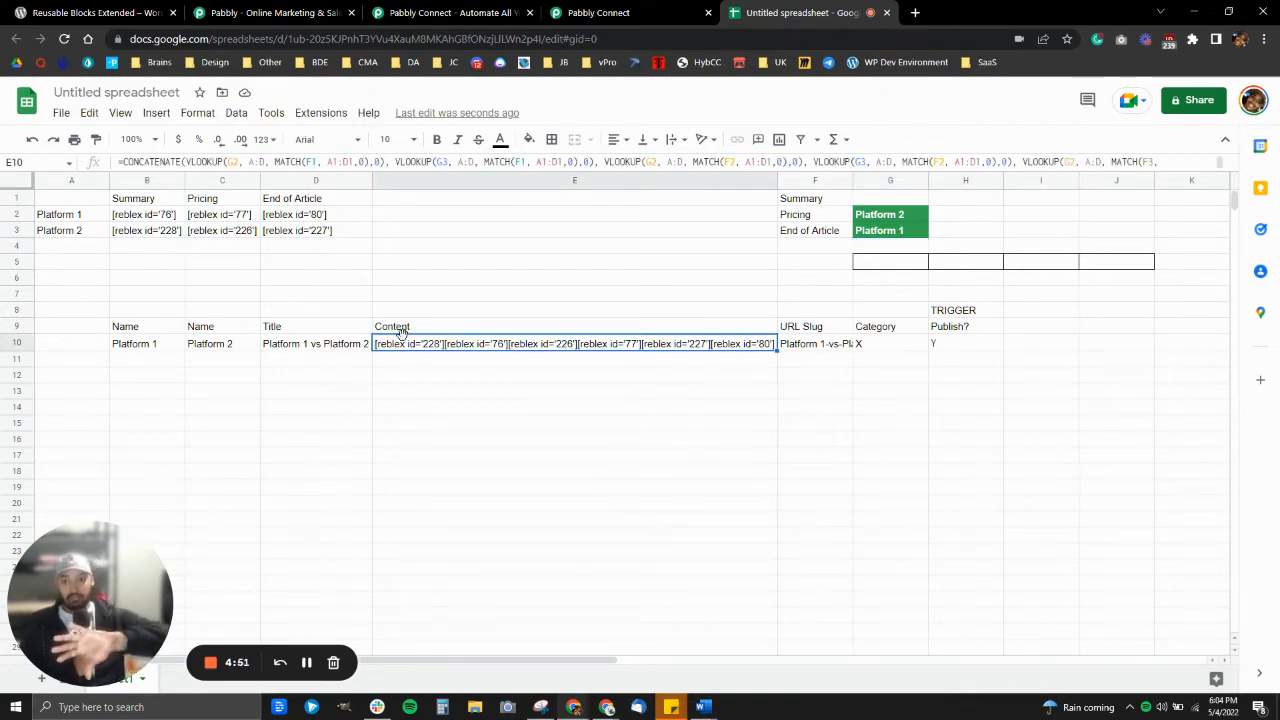
- Fill both Name columns from row 10 down to row 13, continuing the platform number series
left_click(139, 345)
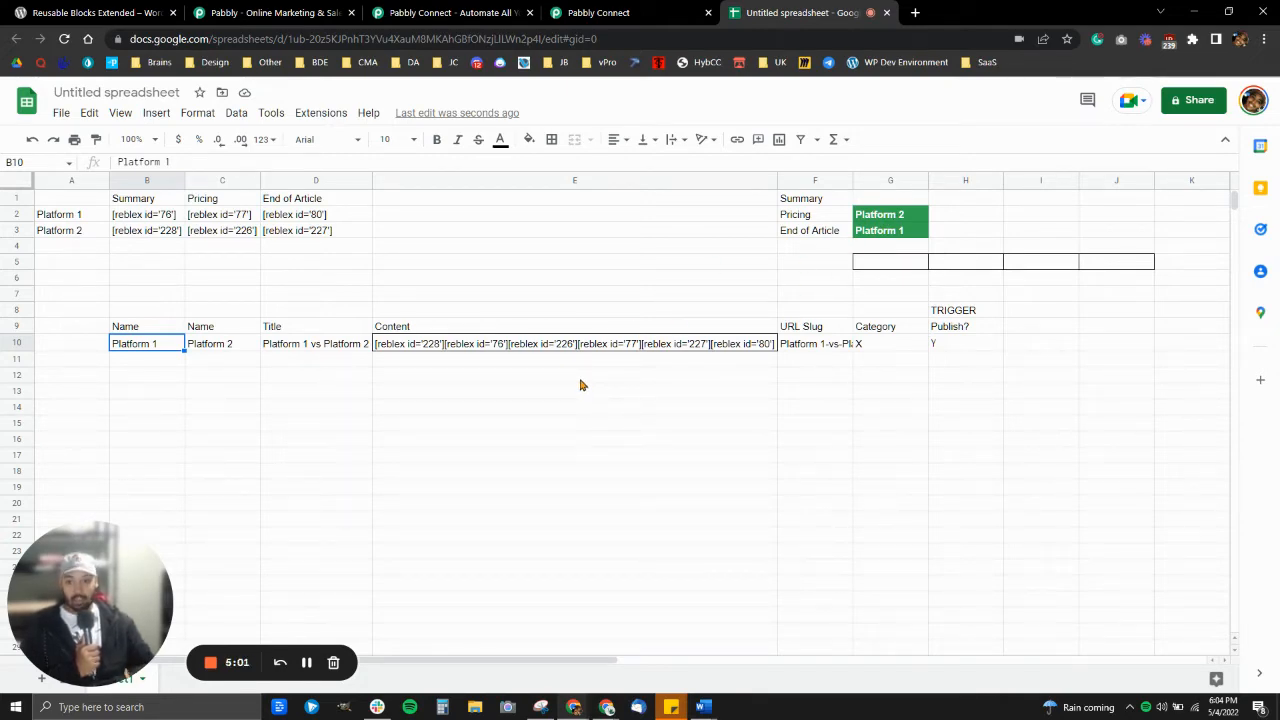
left_click(165, 361)
left_click(178, 346)
left_click_drag(183, 348, 182, 408)
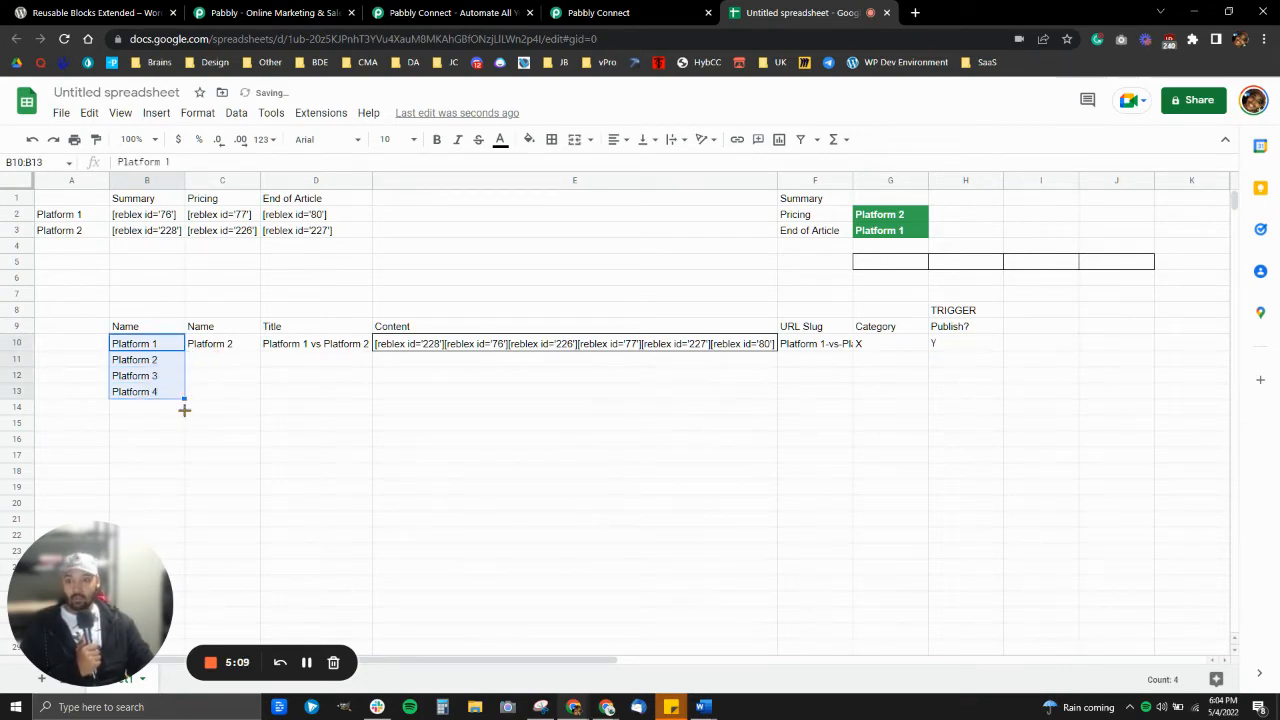
left_click(220, 366)
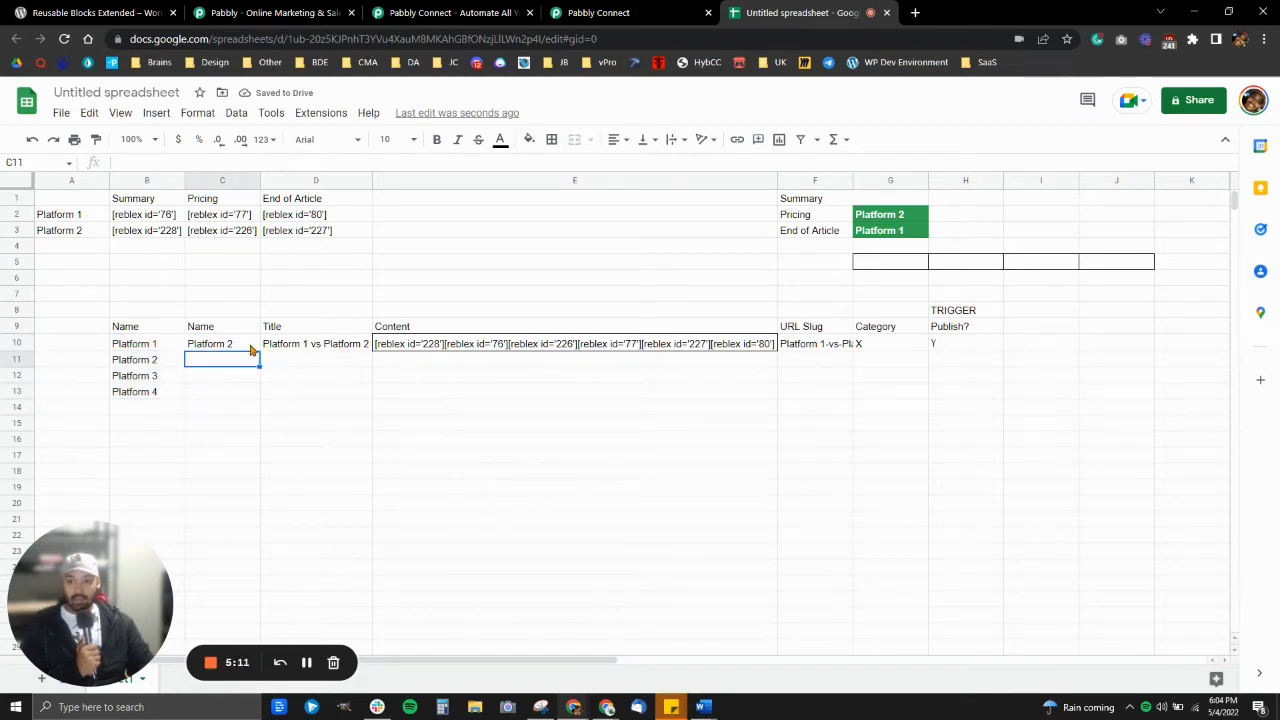
left_click(220, 345)
left_click_drag(259, 351, 204, 400)
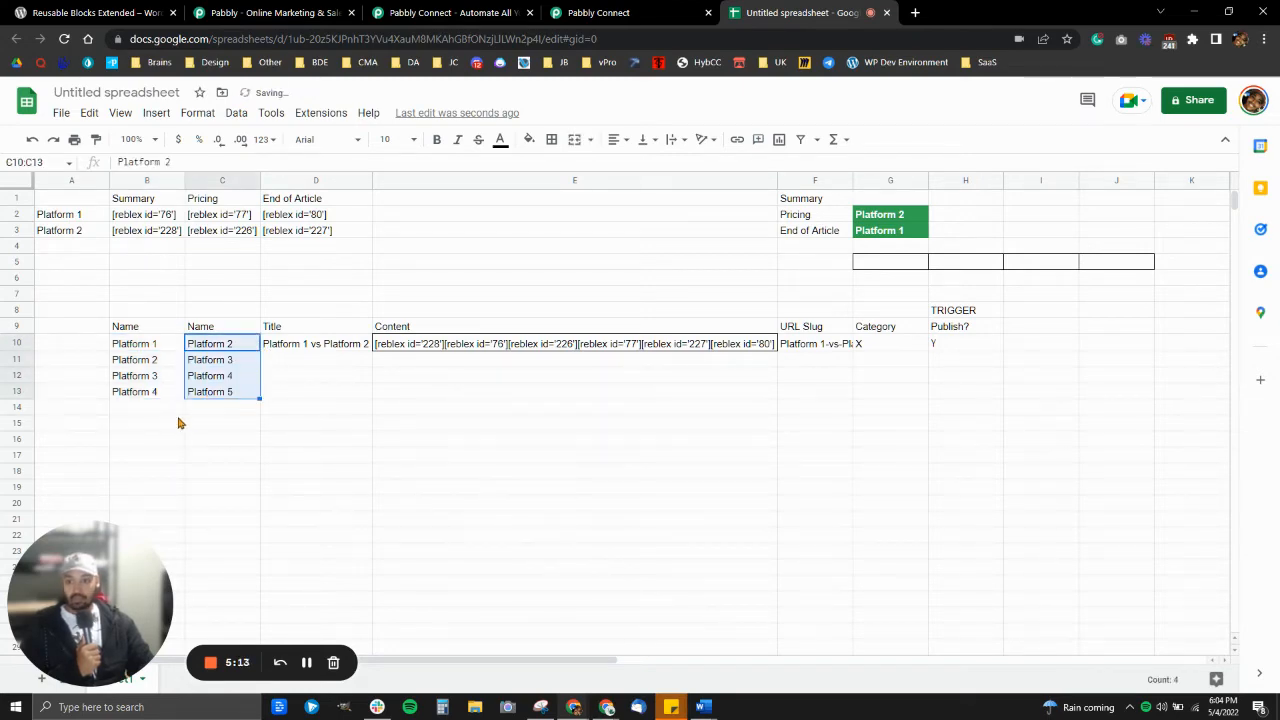
left_click(157, 410)
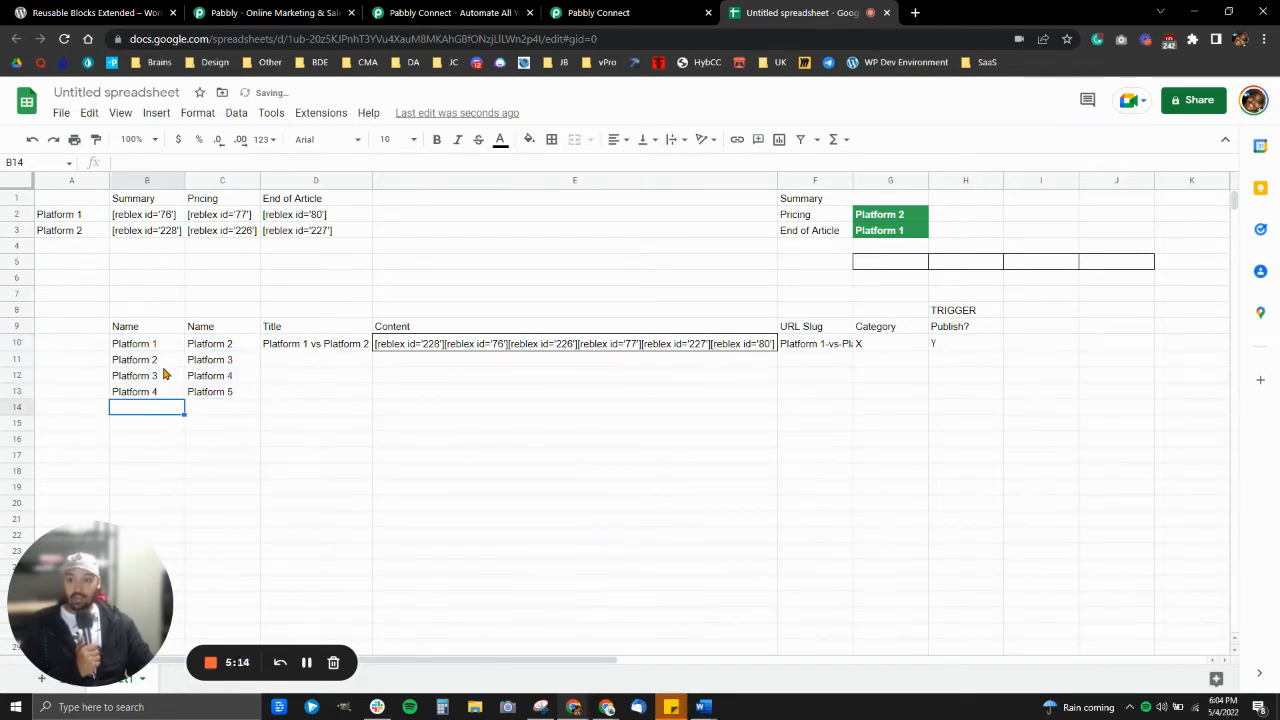
- Fill the Title, Content, URL Slug and Category cells from row 10 down to row 13 and inspect the formula in E10
left_click(380, 350)
left_click_drag(325, 352, 897, 403)
left_click(568, 343)
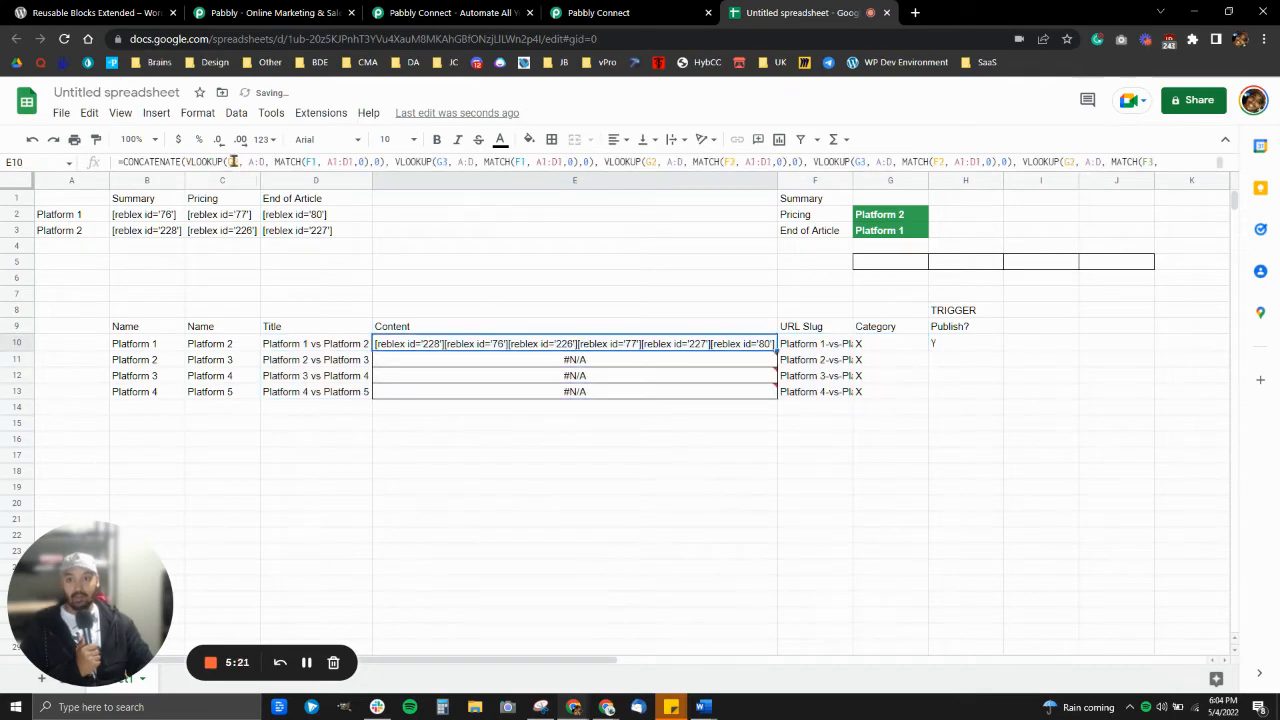
- Compare the Content formulas in E10 through E13, examining the cell reference used by the first lookup in each row
left_click(464, 362)
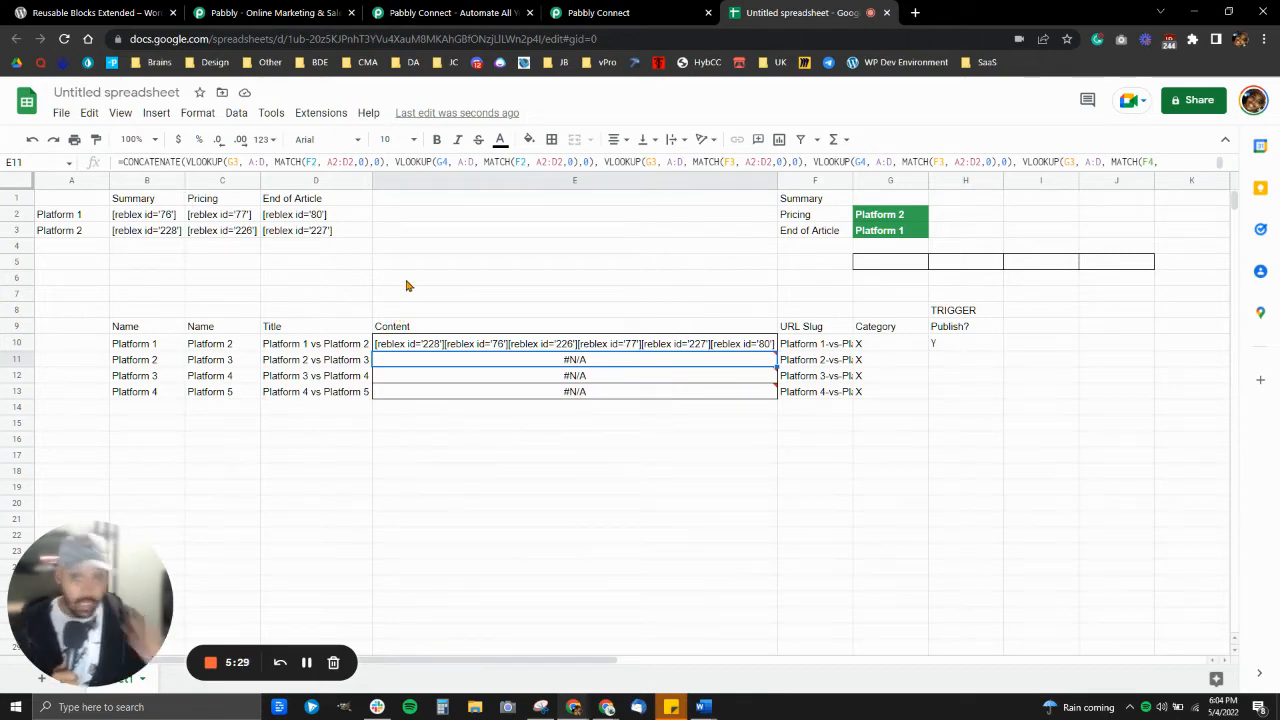
left_click(406, 346)
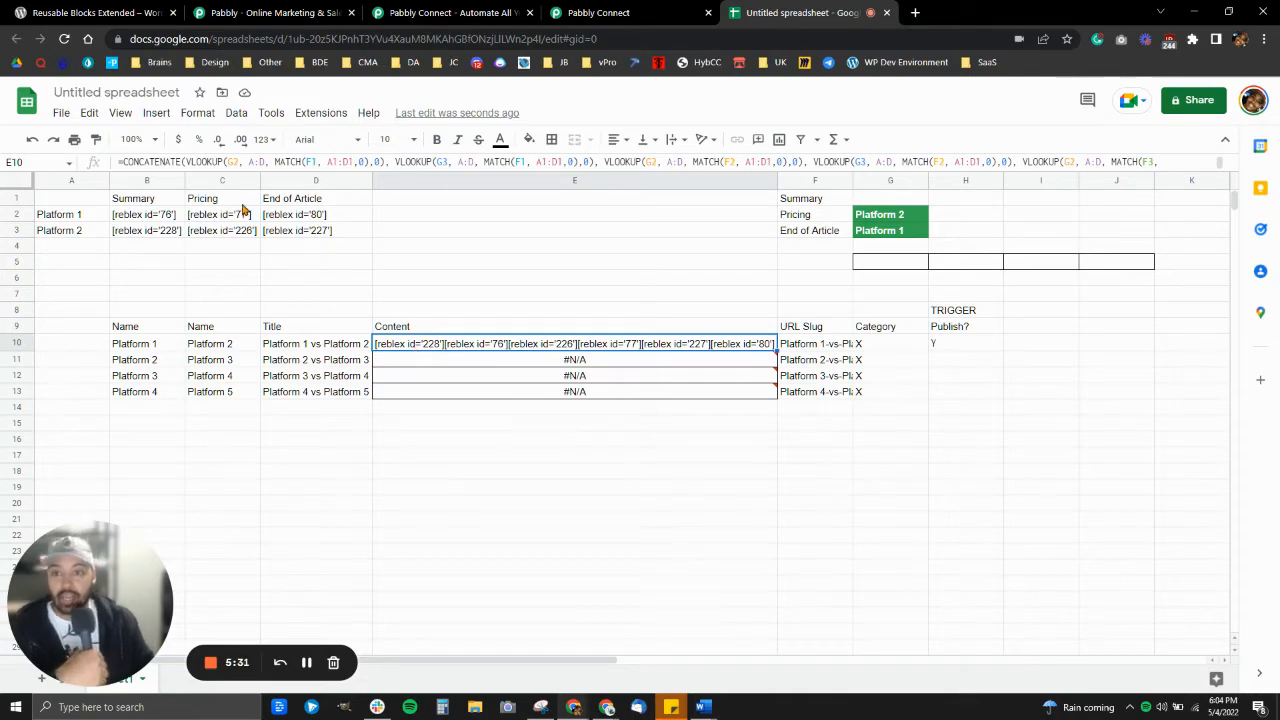
left_click(231, 161)
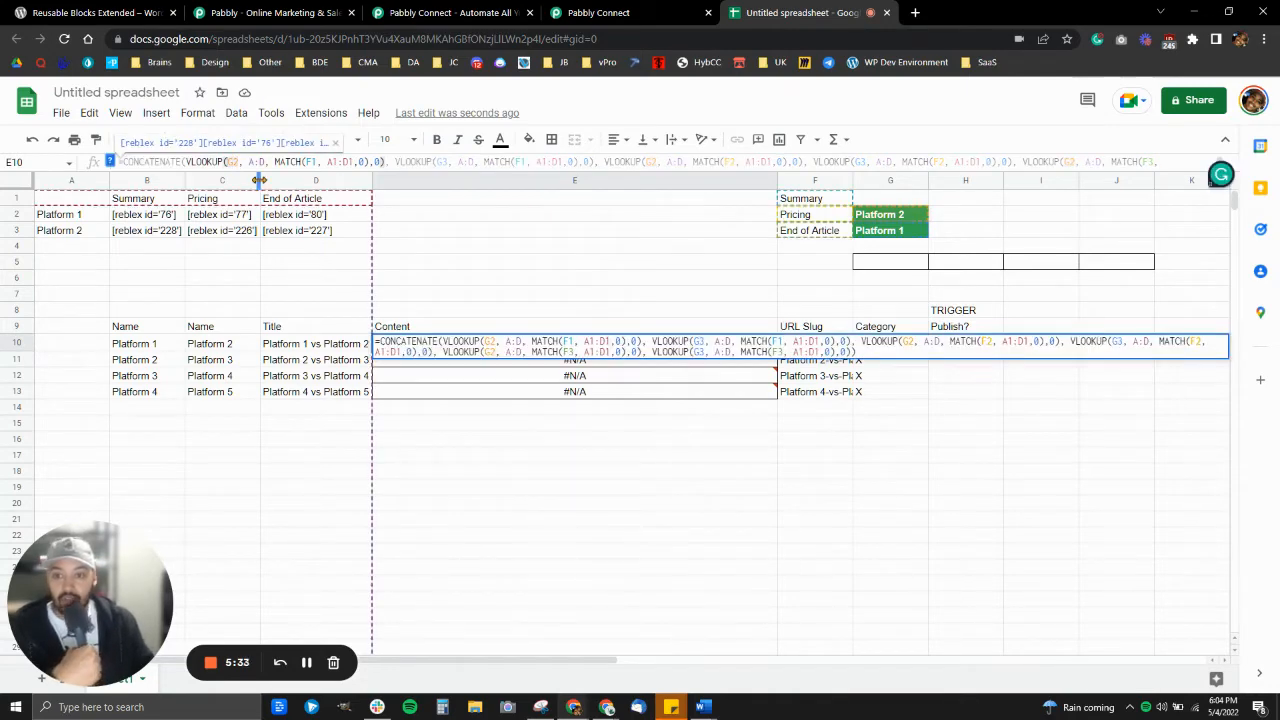
left_click(528, 280)
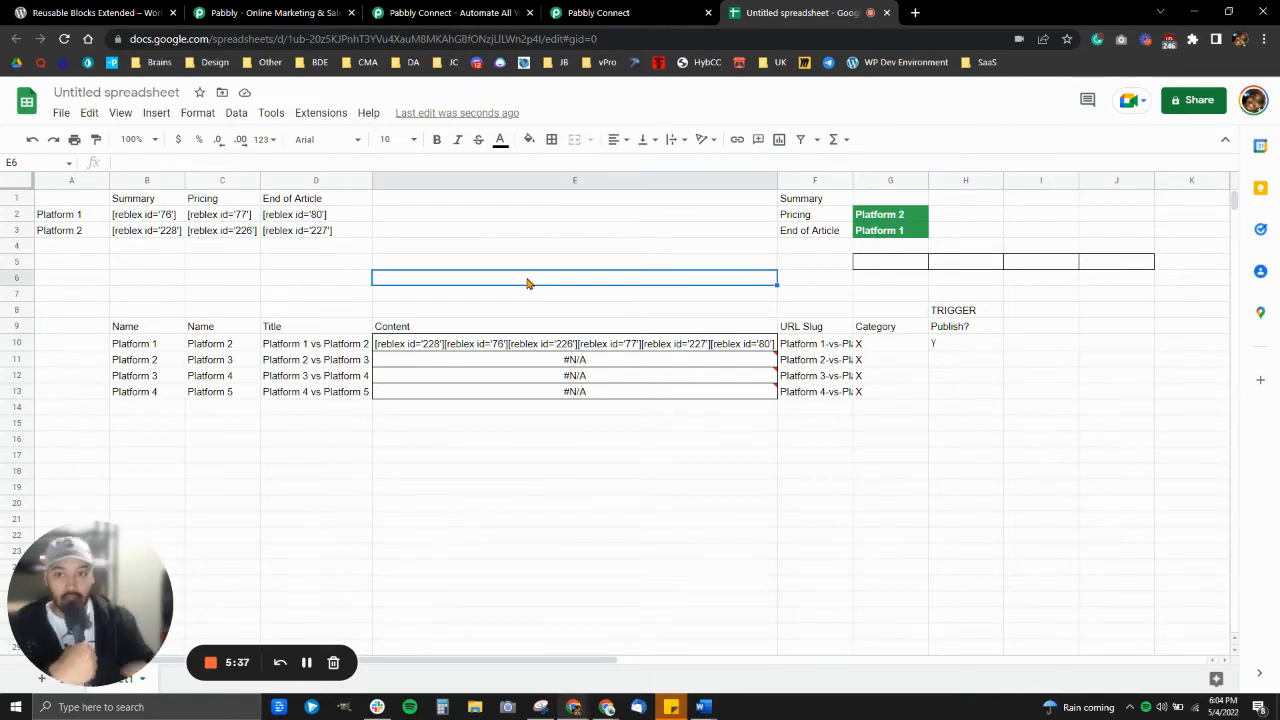
left_click(578, 350)
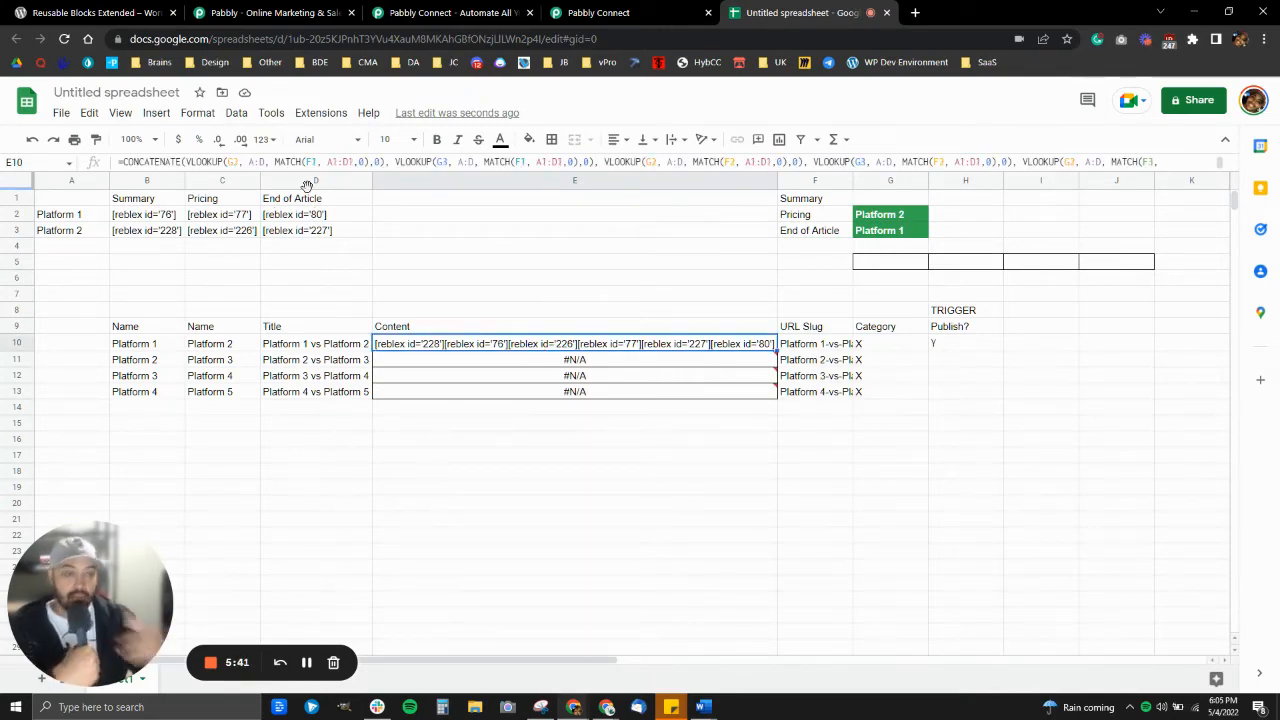
left_click(520, 360)
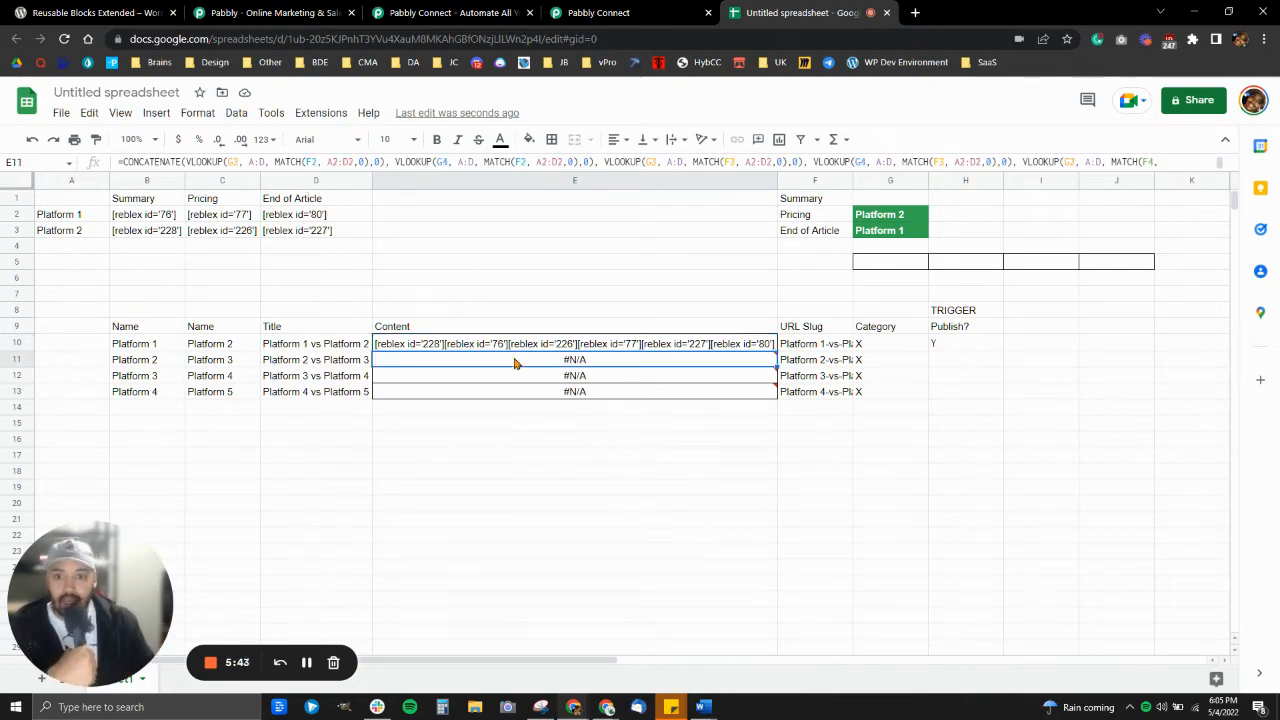
left_click(452, 376)
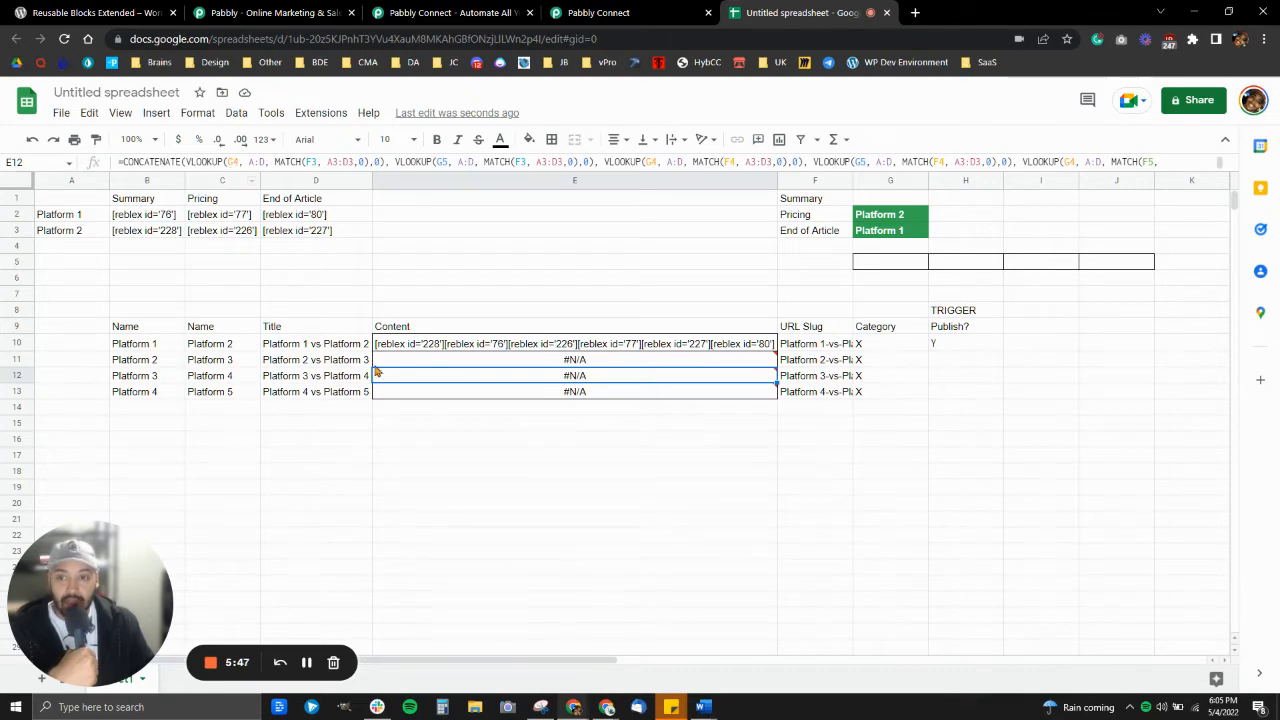
left_click(400, 393)
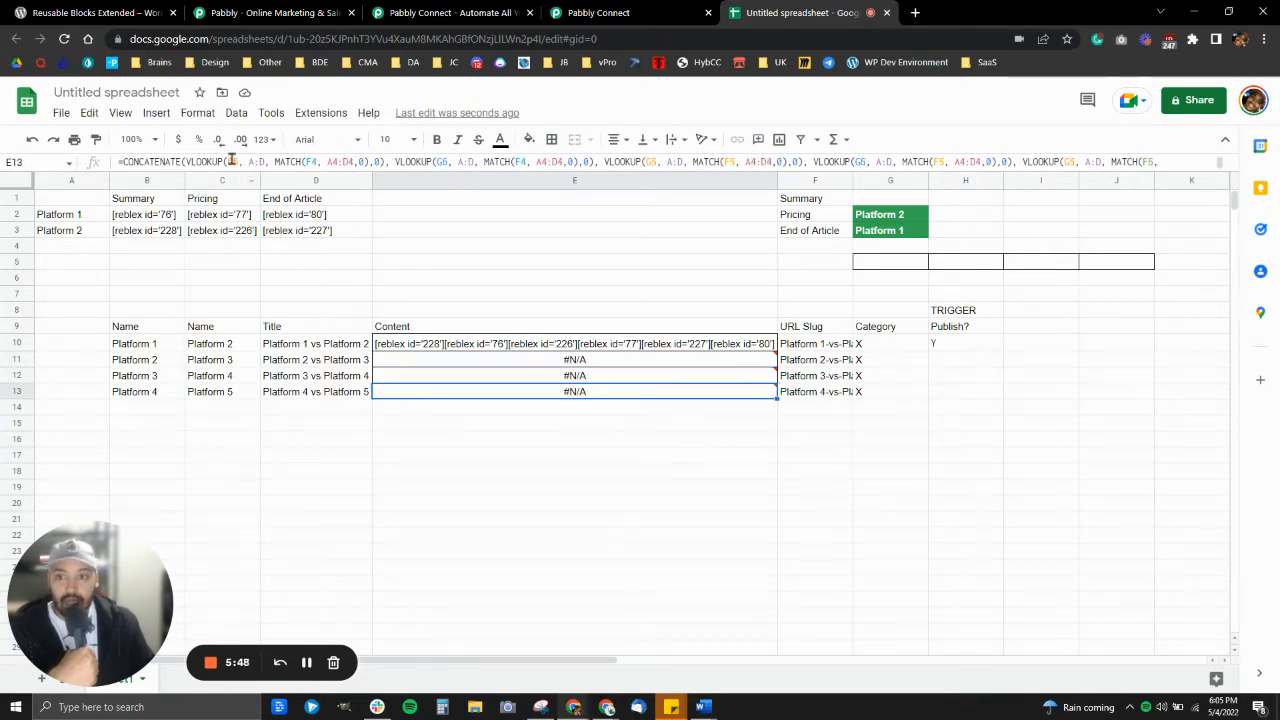
- Try locking the first lookup's row as G$2 in E10's formula, refill Content down to row 13 and check the filled cells
left_click(437, 360)
left_click(437, 350)
left_click(237, 161)
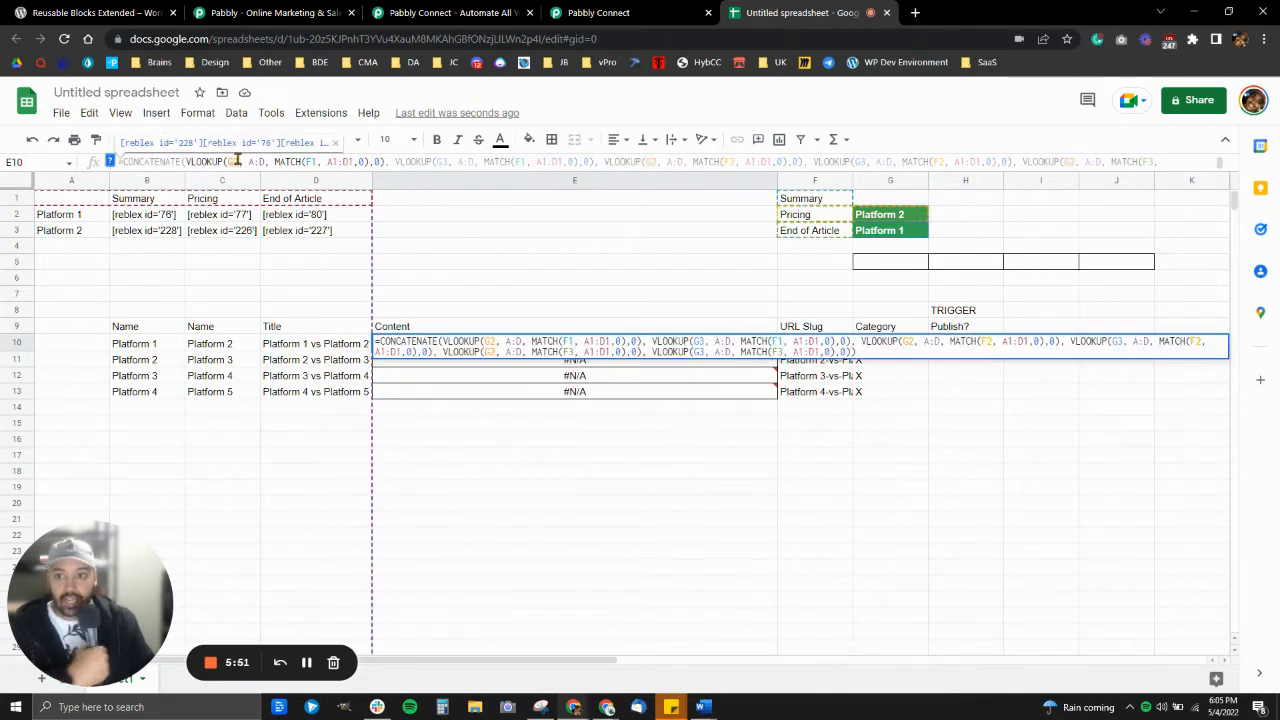
type("$")
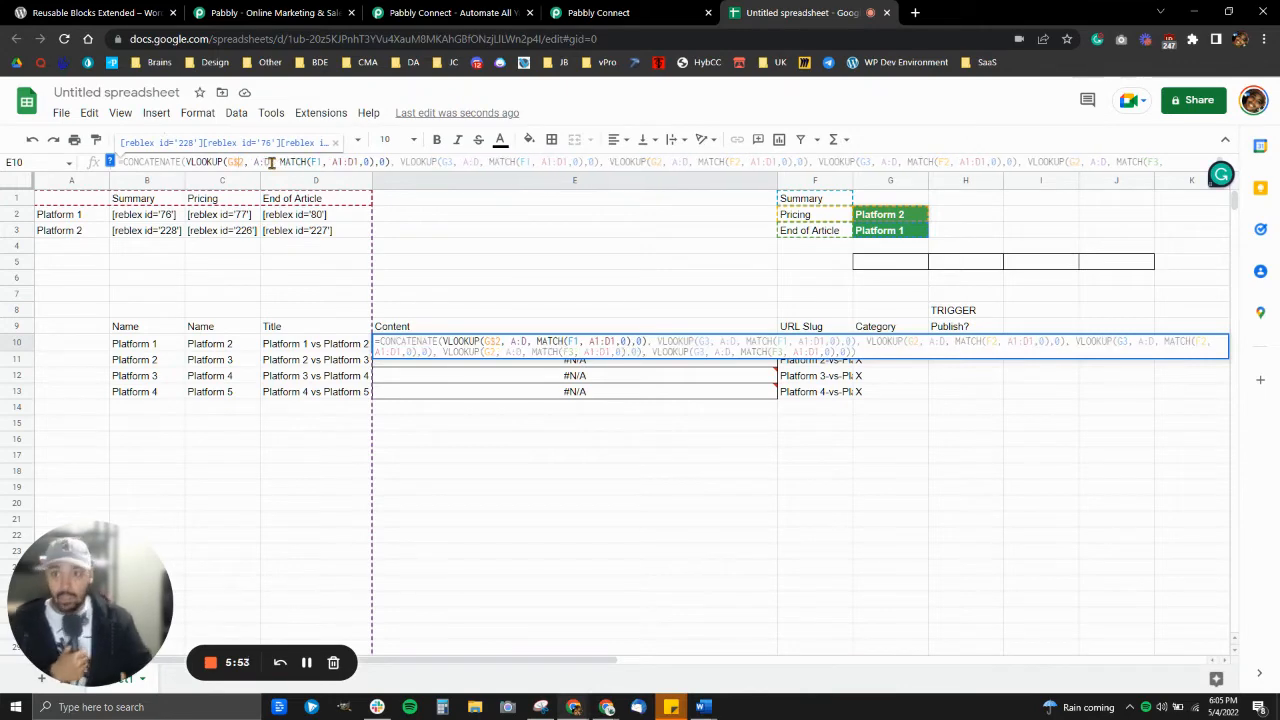
left_click(576, 295)
left_click(740, 349)
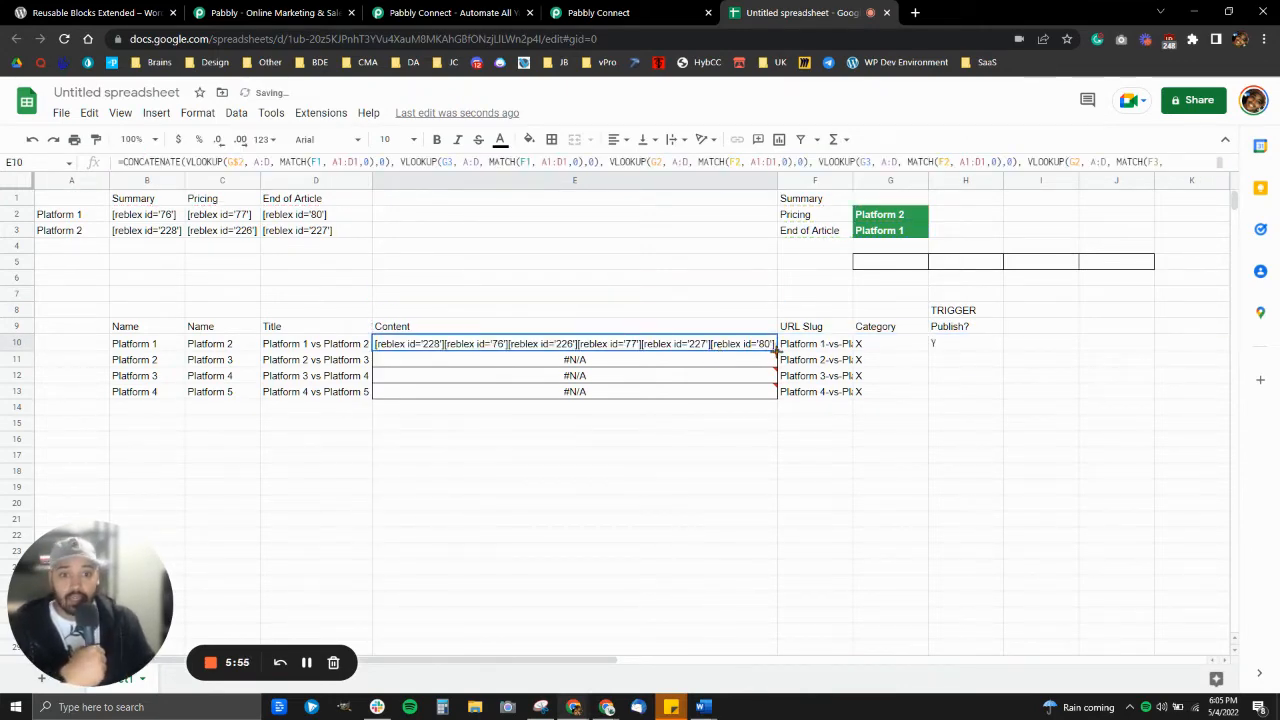
left_click_drag(777, 351, 757, 394)
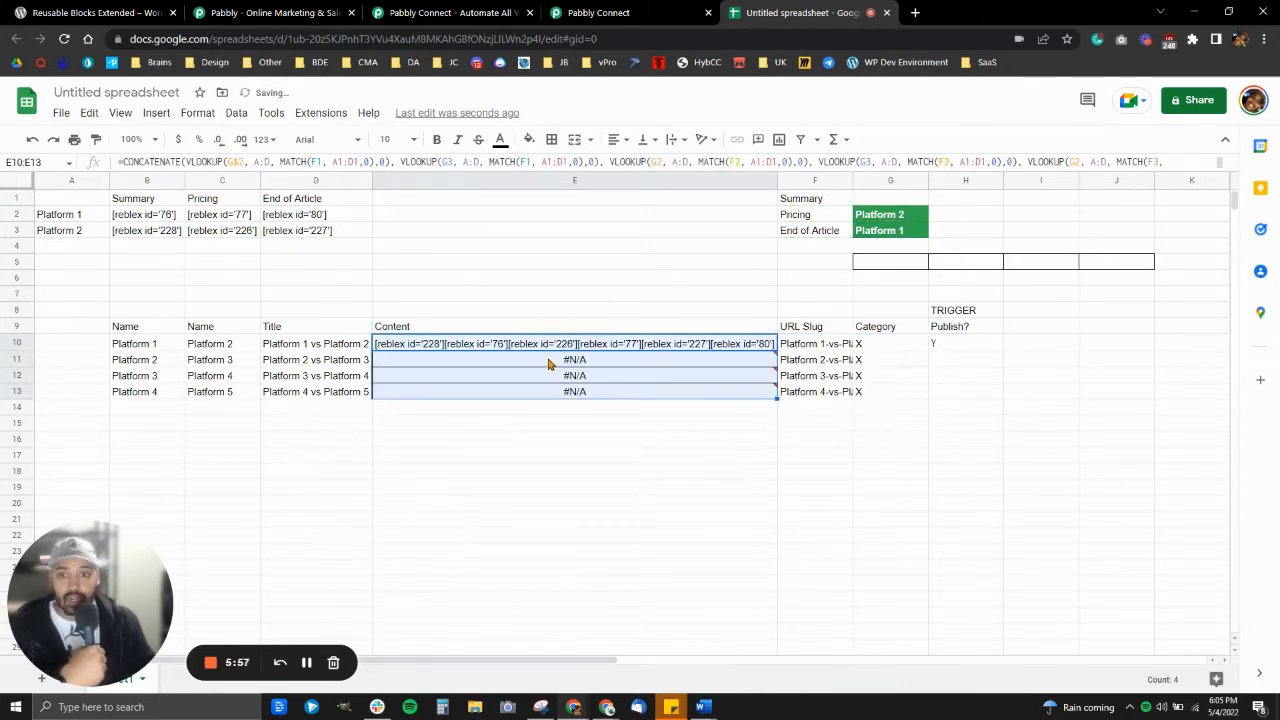
left_click(443, 354)
left_click(441, 388)
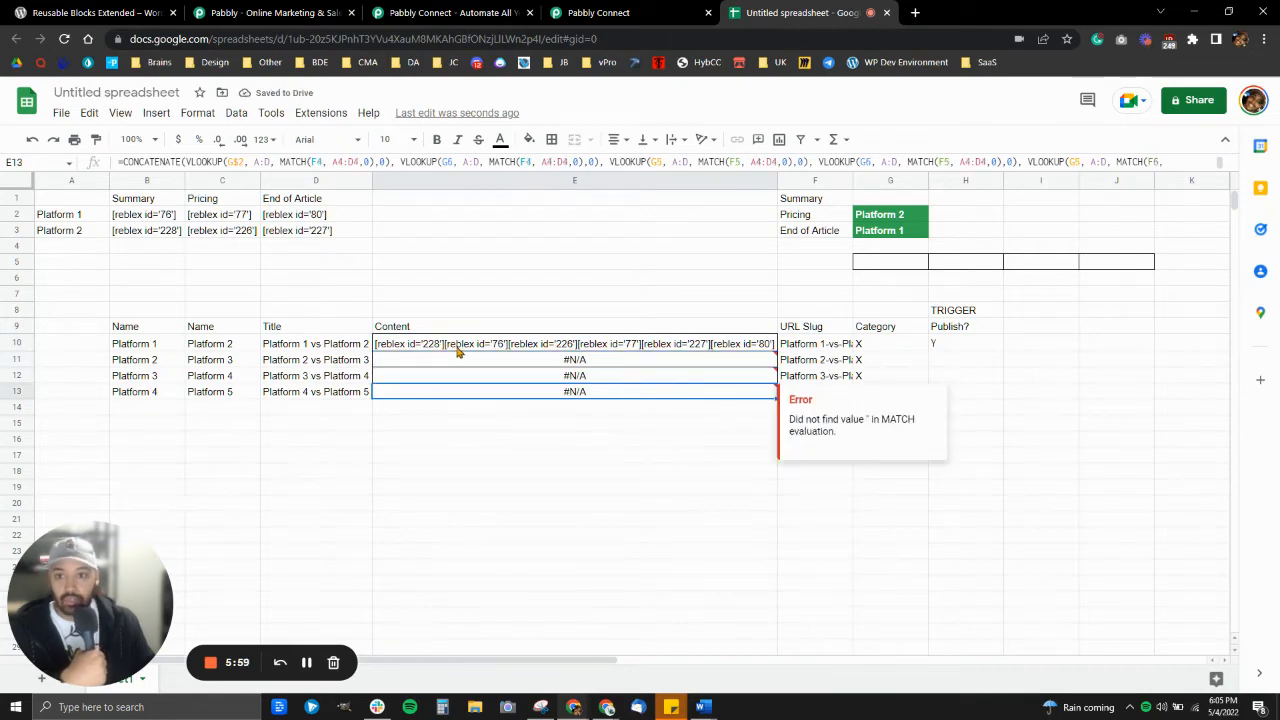
- Change the first lookup reference in E10 back to G2 without the dollar sign and refill the Content cells down to row 13
left_click(889, 218)
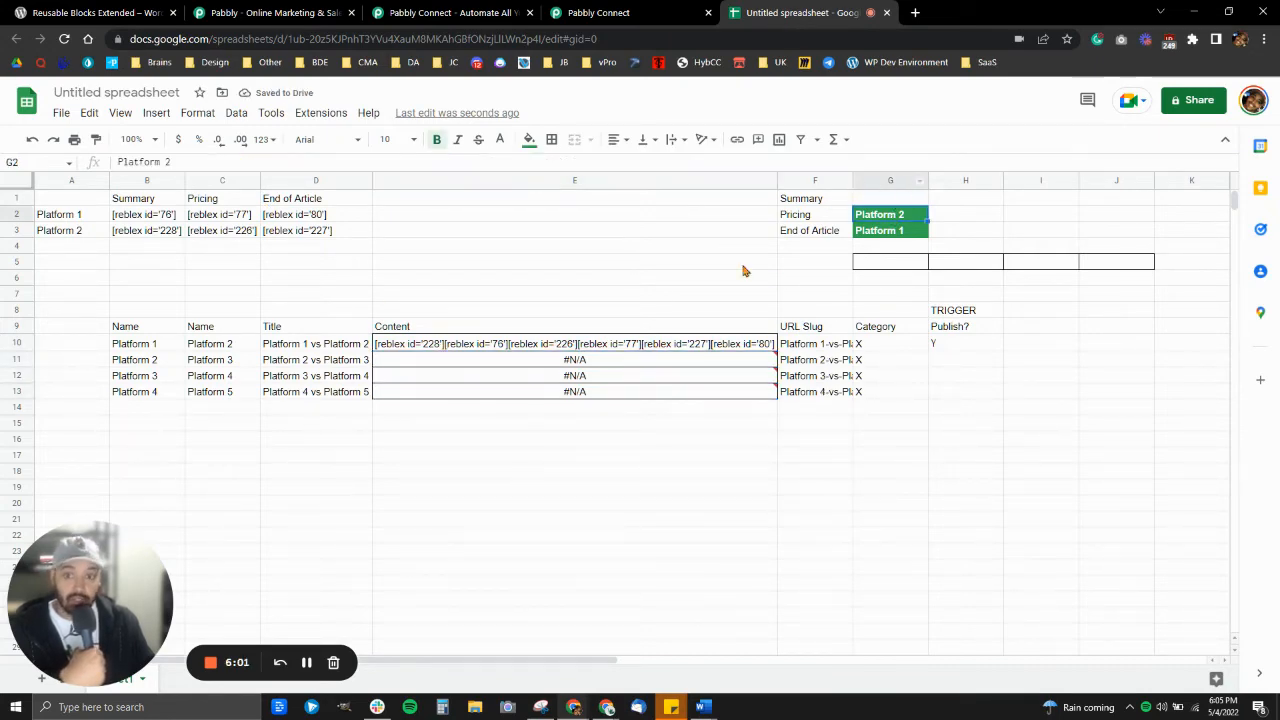
left_click(581, 346)
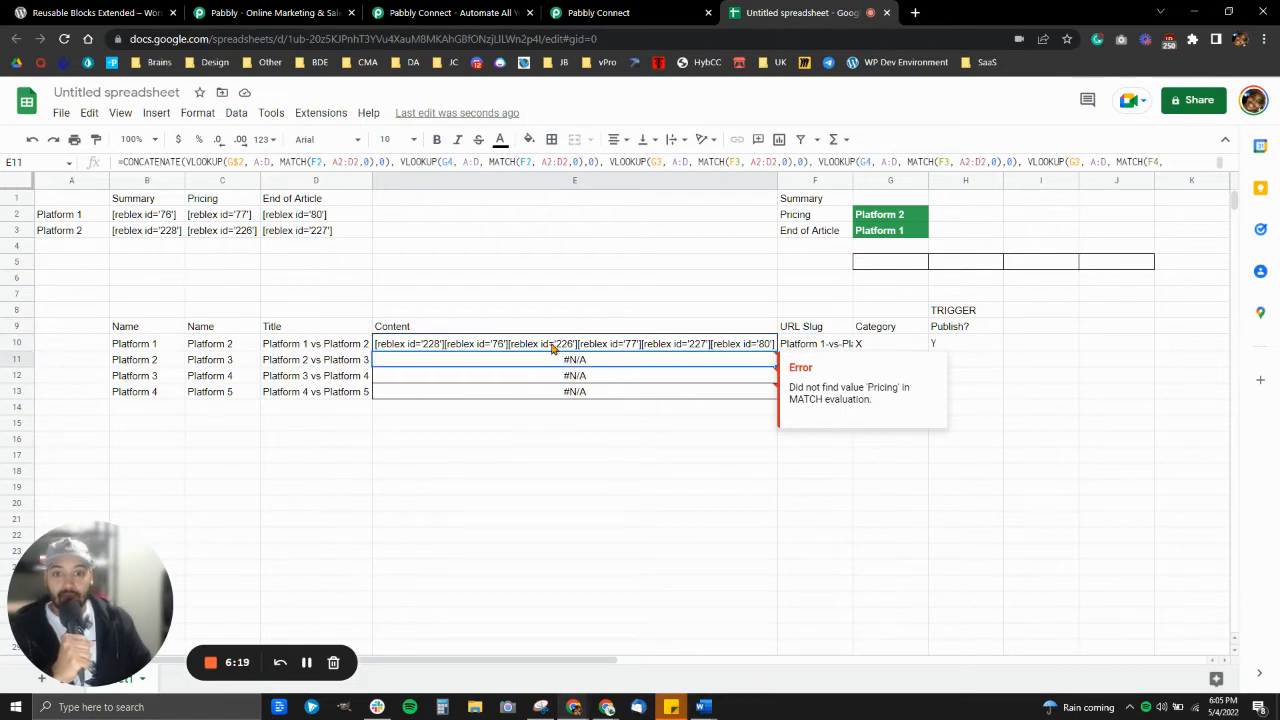
left_click(238, 163)
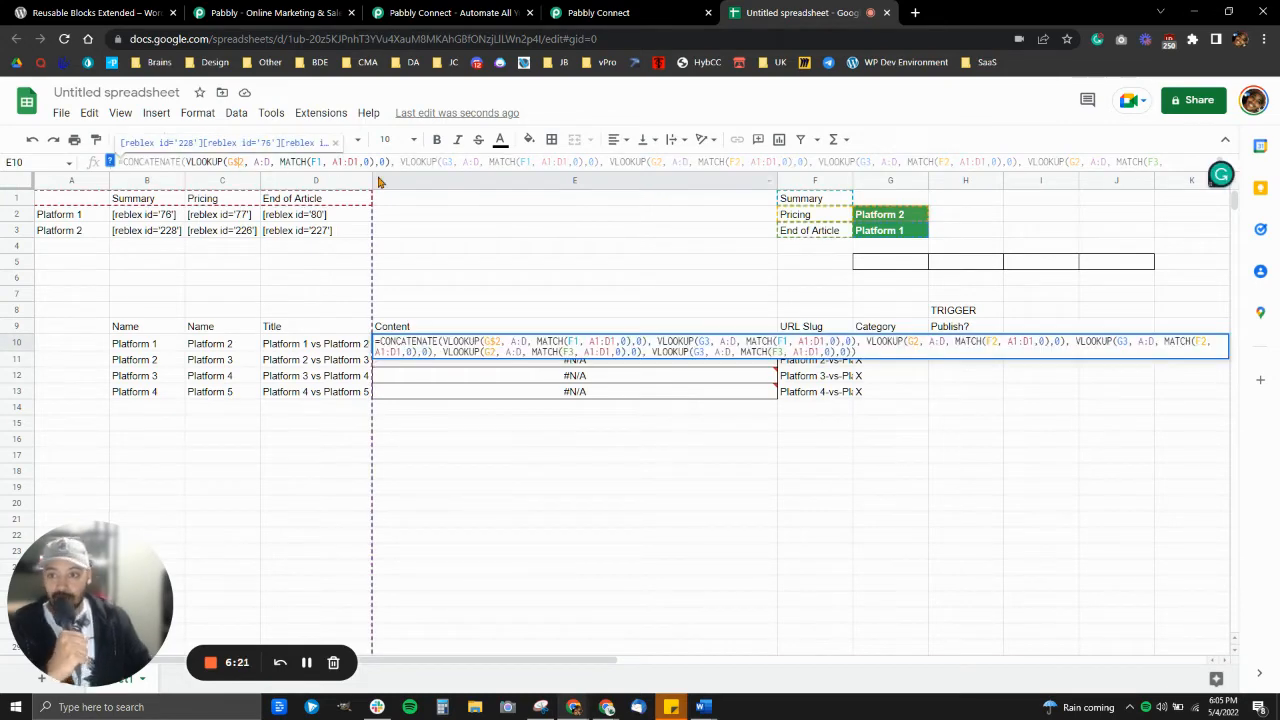
key("BackSpace")
key("Return")
left_click(711, 347)
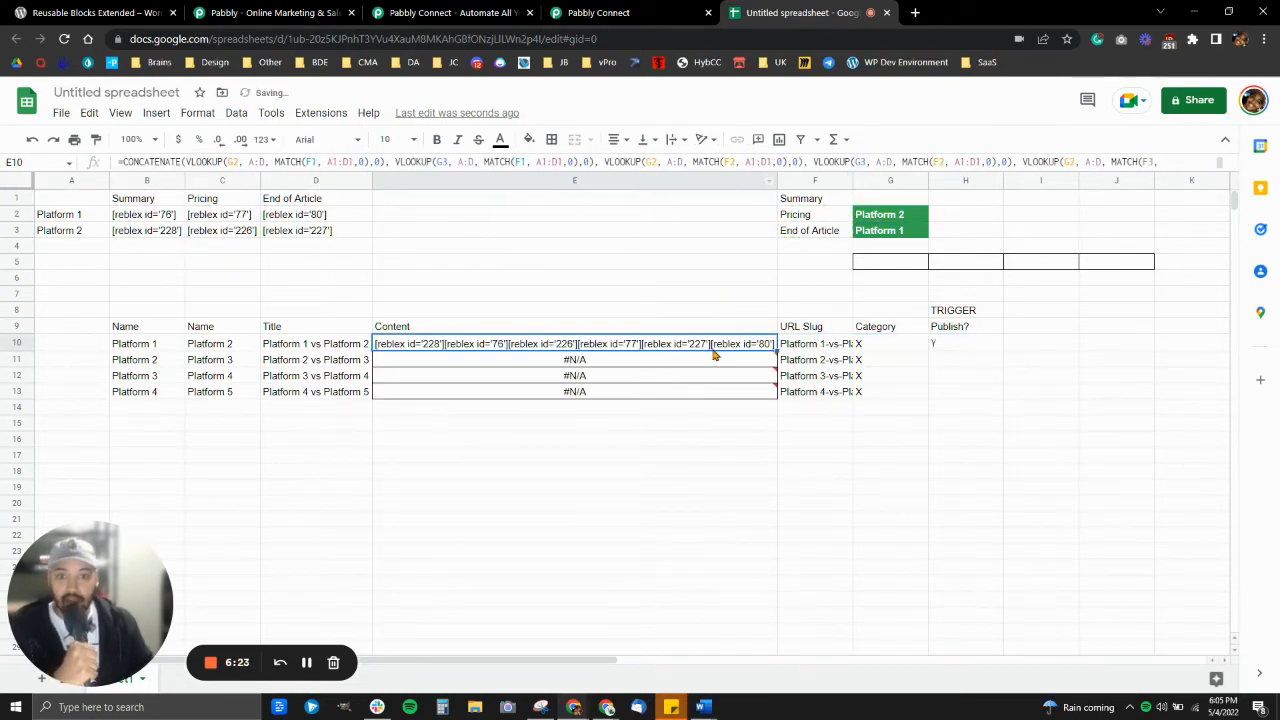
left_click_drag(775, 348, 757, 392)
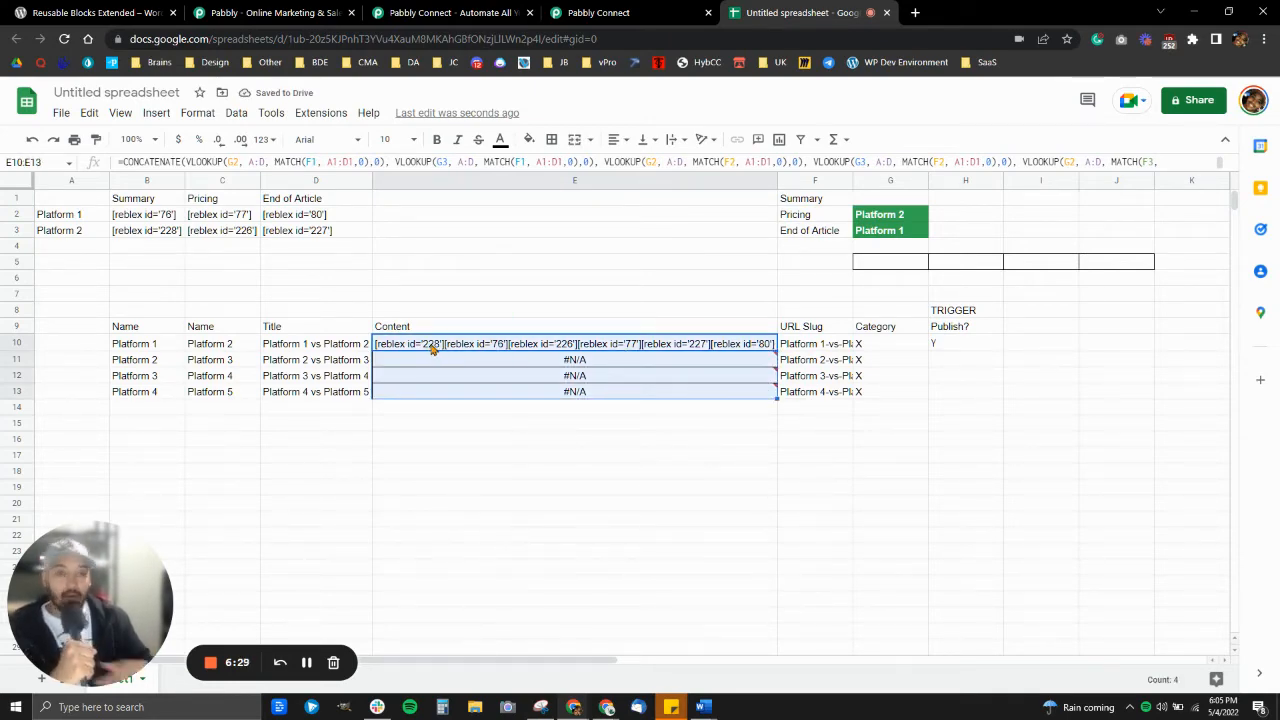
- Compare the two Name cells B10 and C10 with the lookup references in the Content formula in E10
left_click(142, 347)
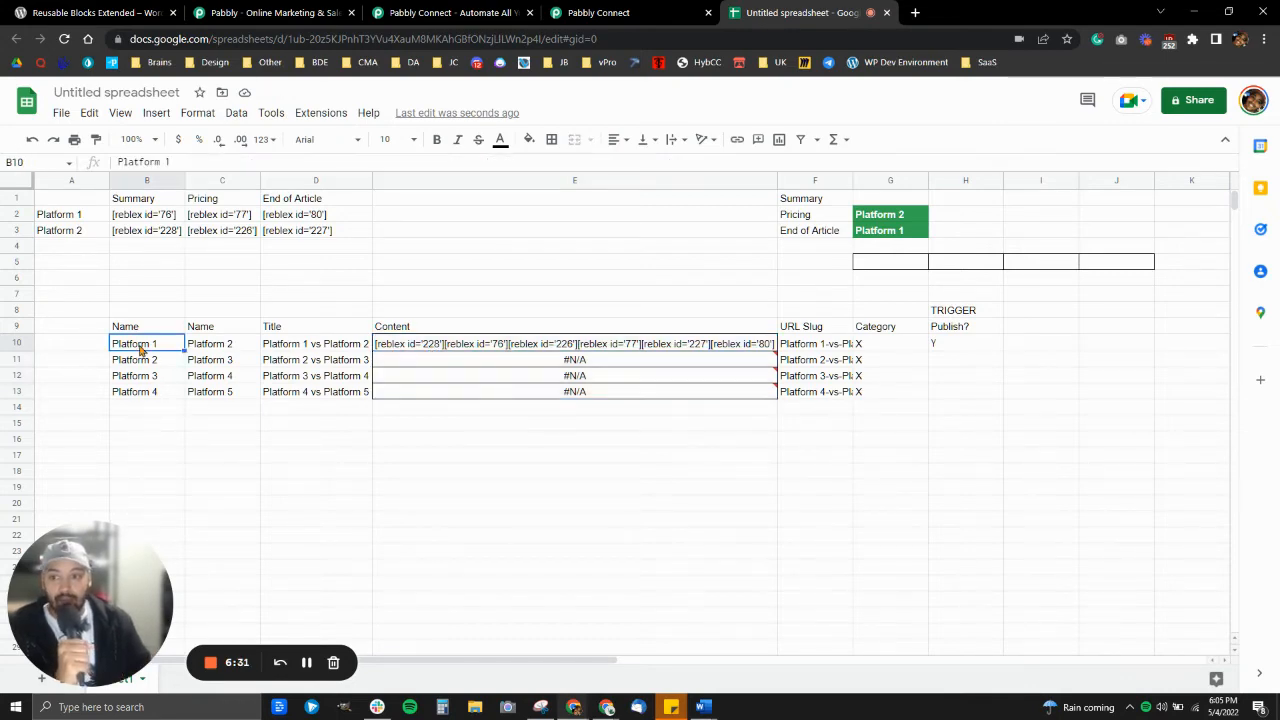
left_click(420, 350)
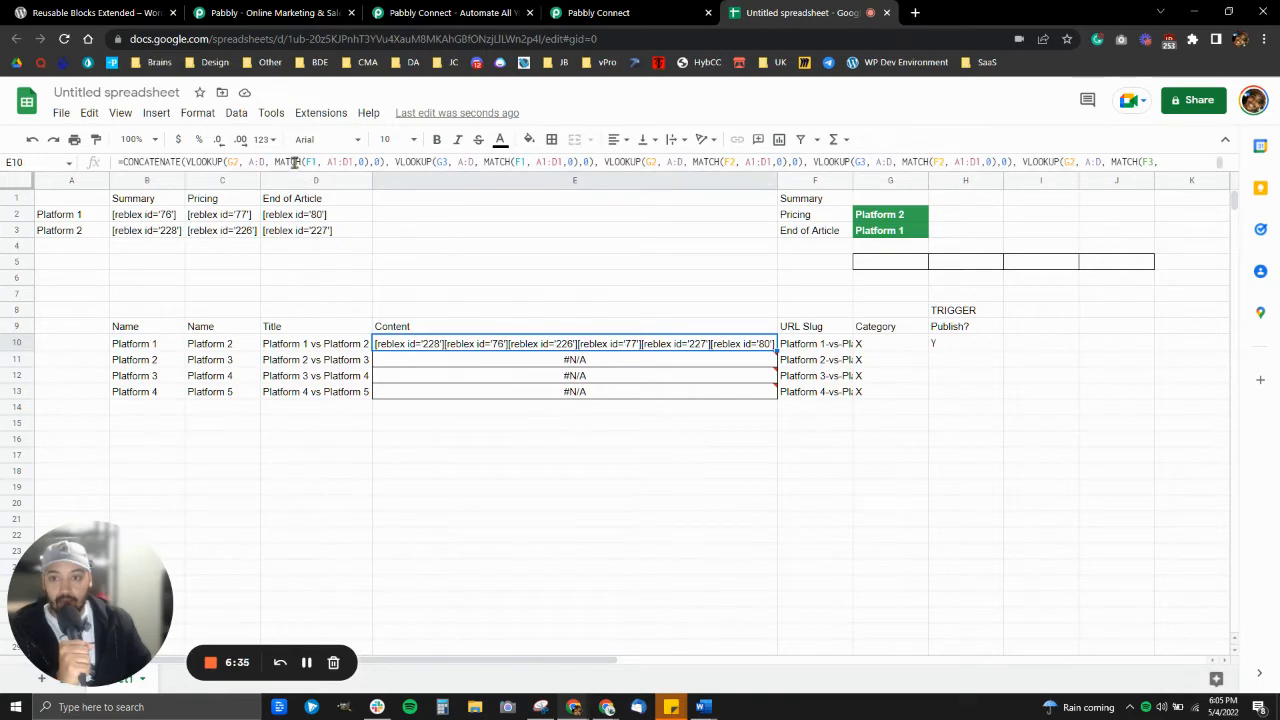
left_click(216, 346)
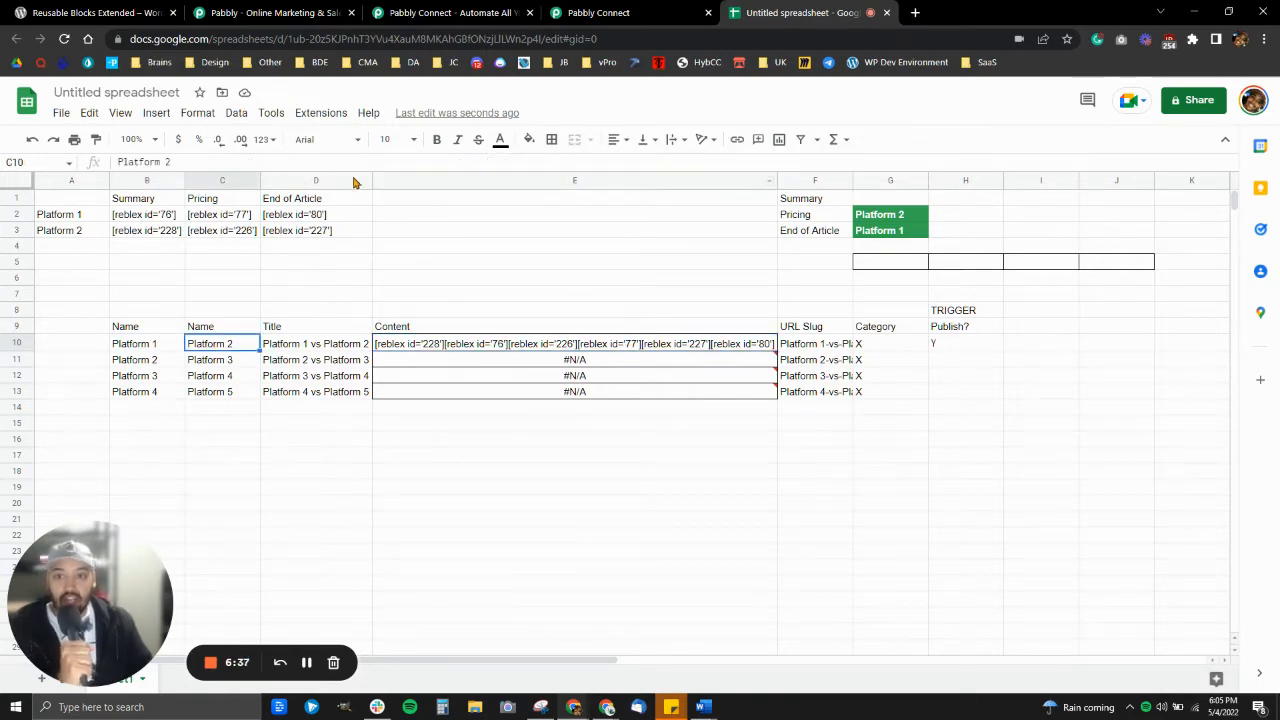
left_click(395, 344)
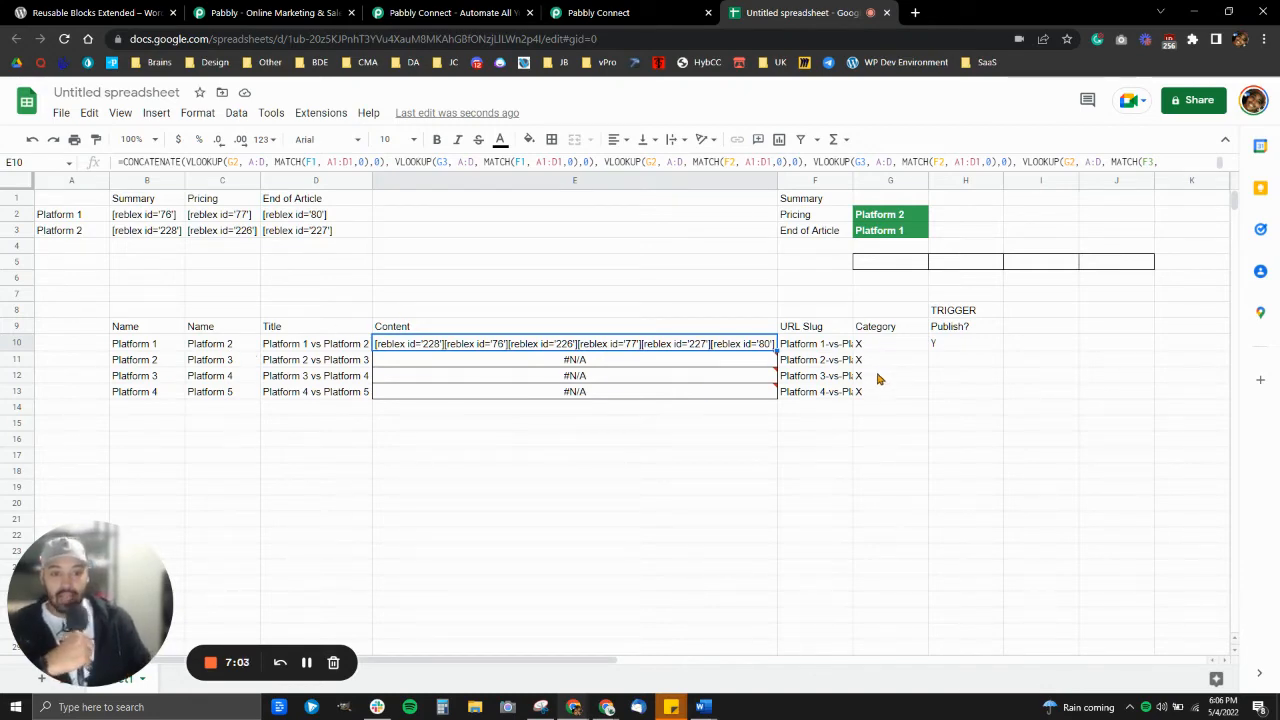
- Examine the Publish? trigger formula in H10 together with the Category and URL Slug cells it depends on in row 10
left_click(948, 346)
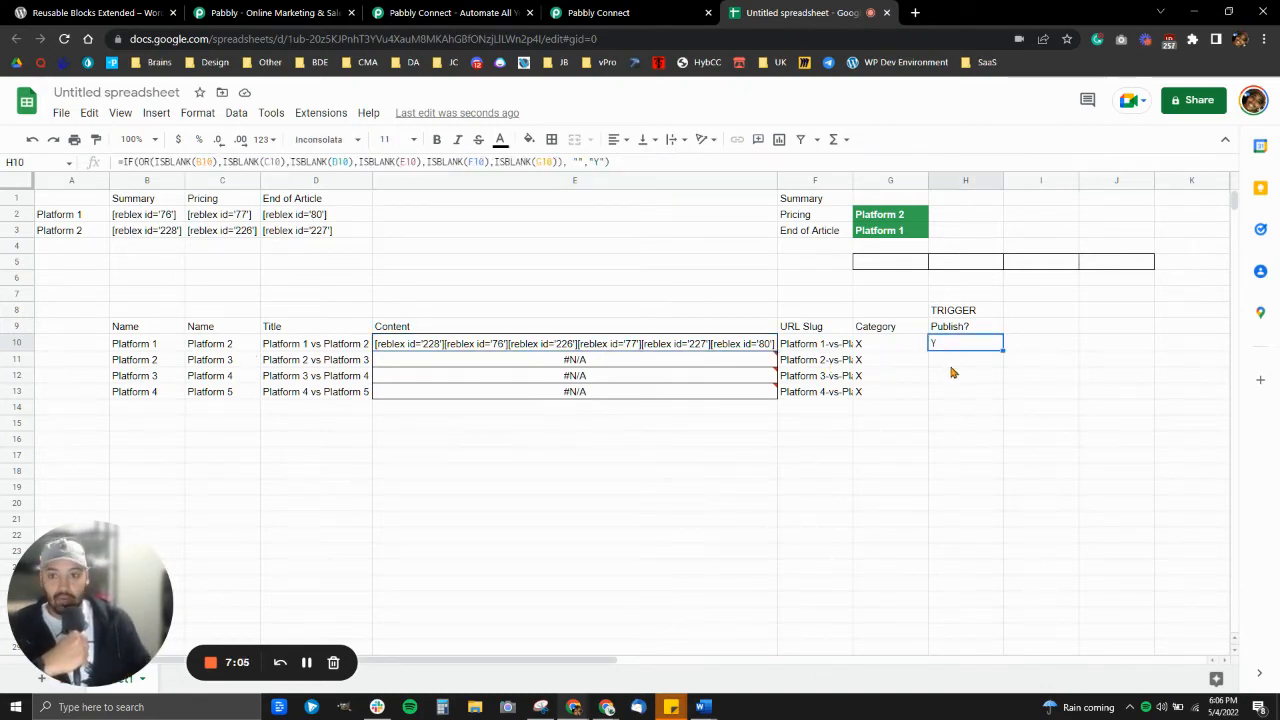
left_click(952, 360)
left_click(950, 345)
left_click(863, 345)
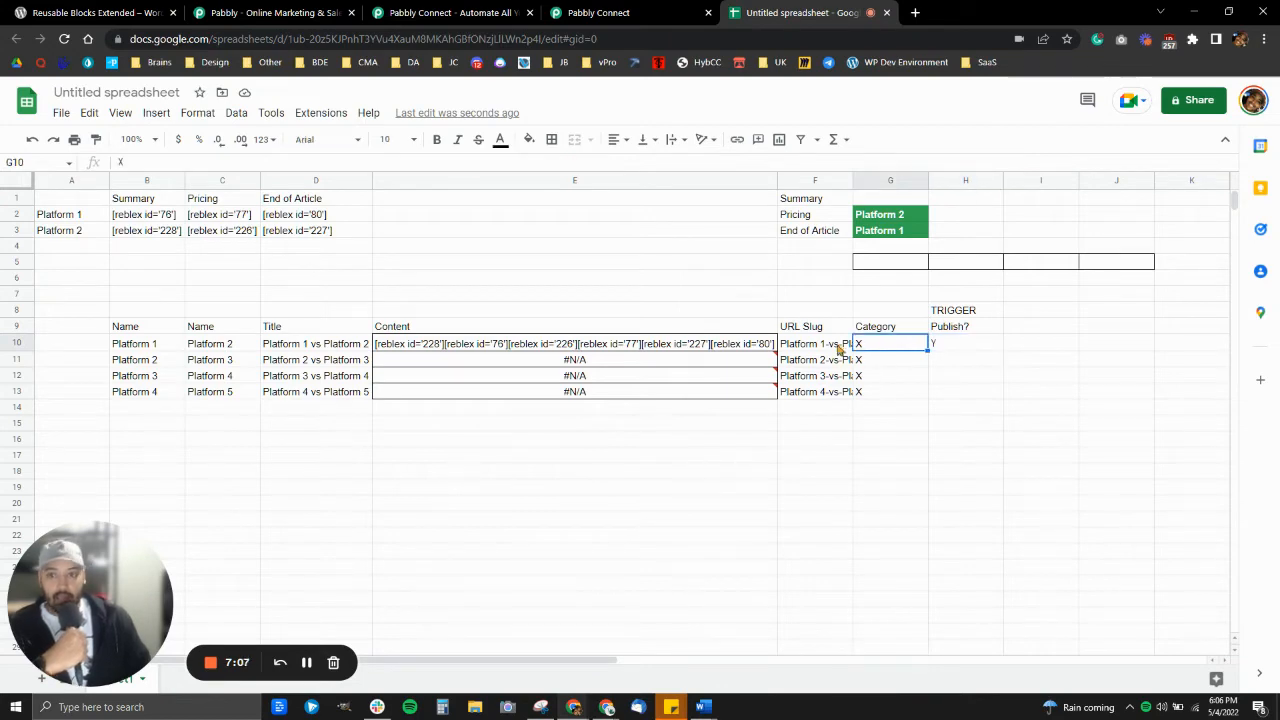
left_click(835, 348)
- Compare the Title formulas in D10 through D12 with the Content formula in E10, examining which Name cells they reference
left_click(290, 347)
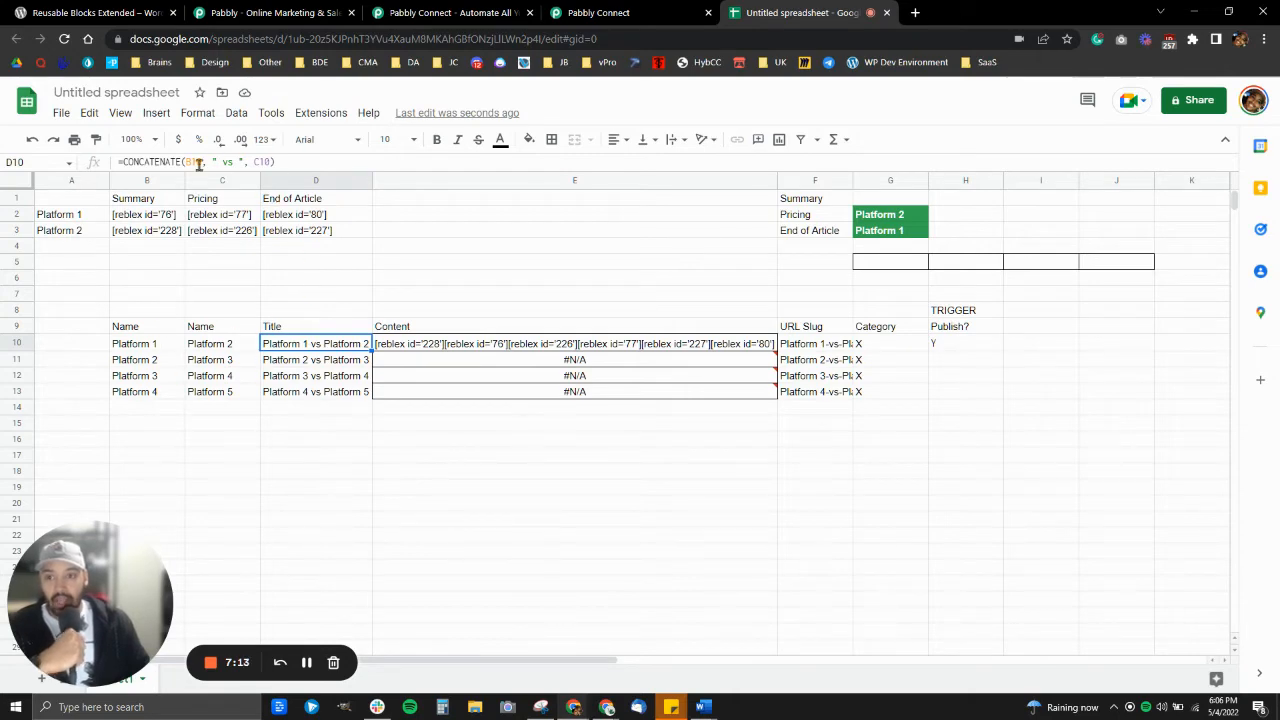
left_click(303, 366)
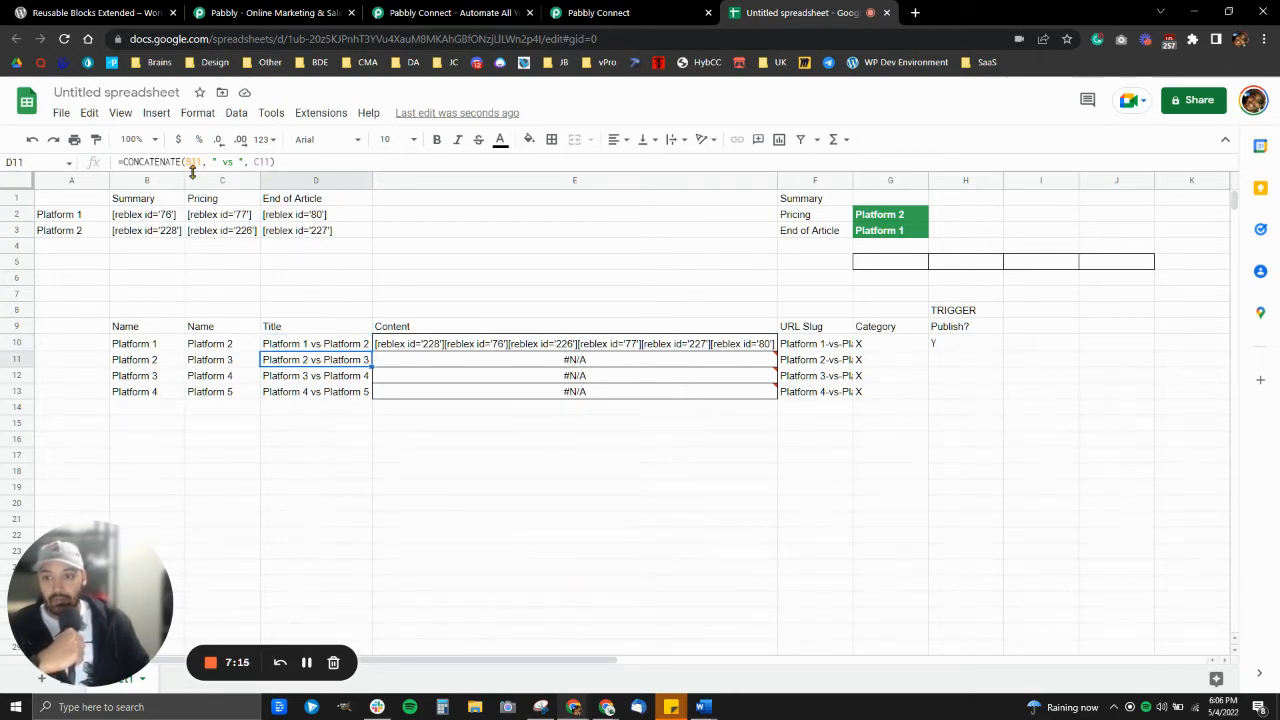
left_click(284, 376)
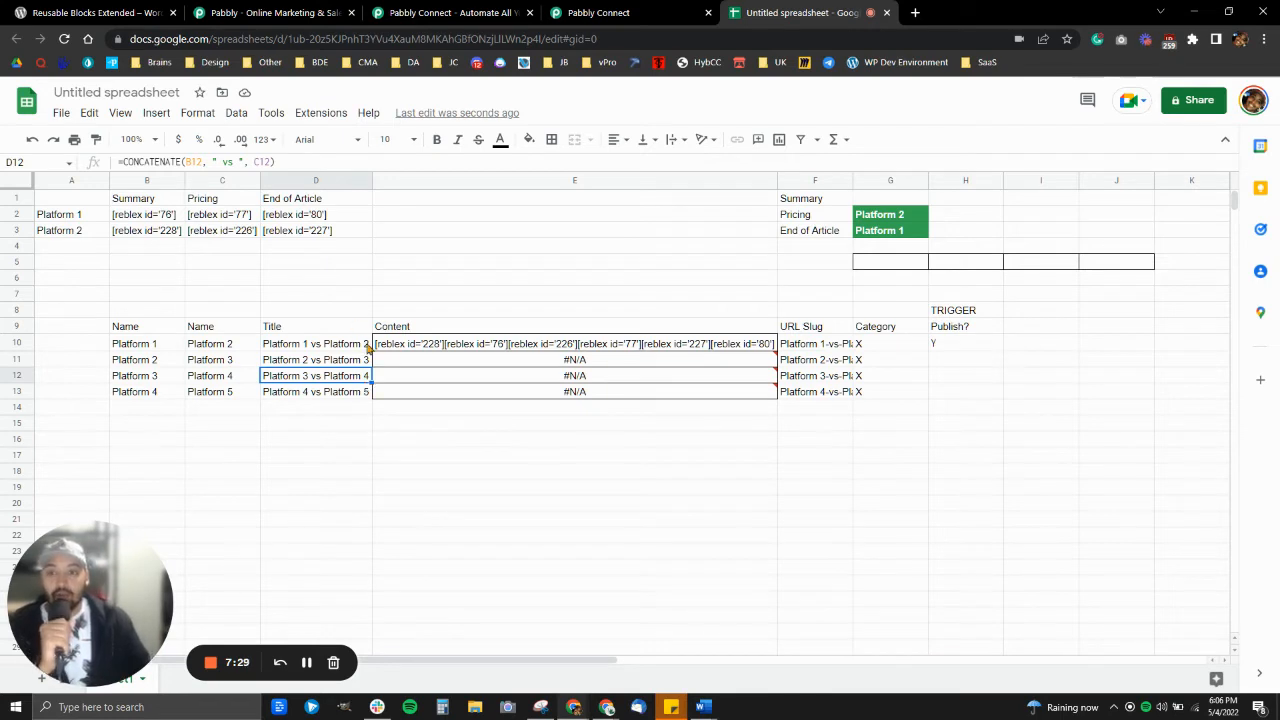
left_click(398, 349)
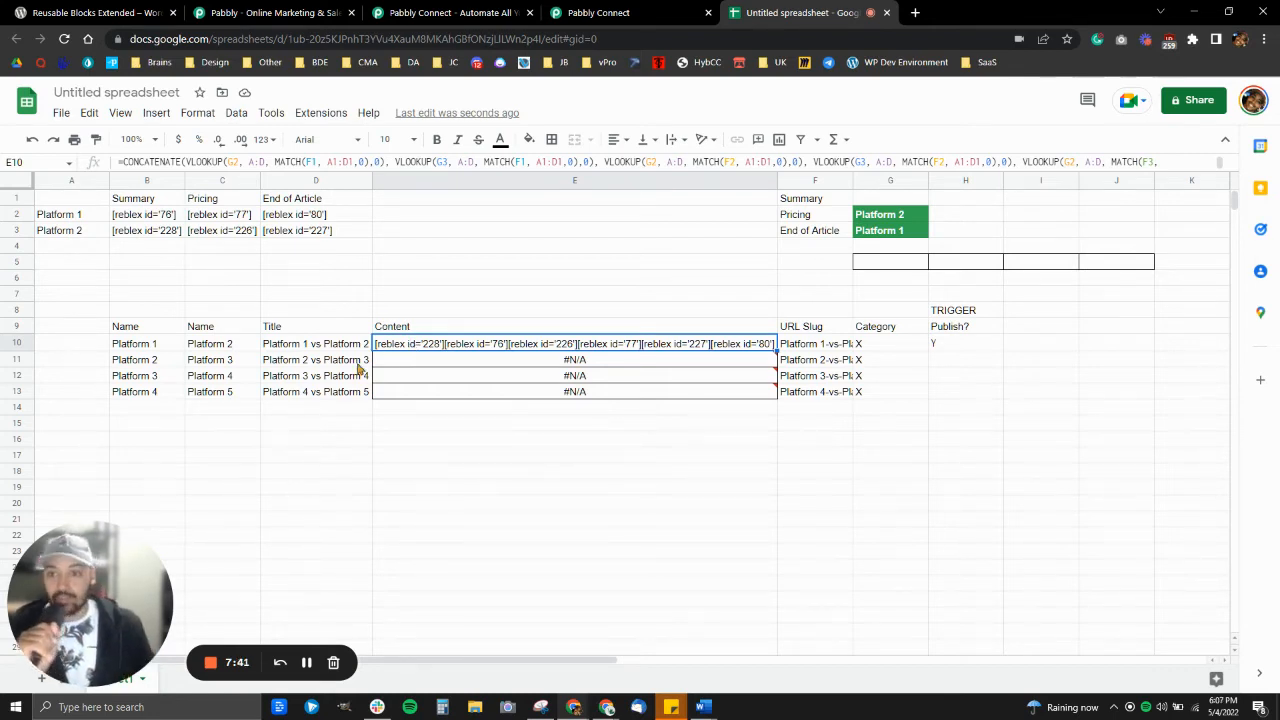
left_click(312, 346)
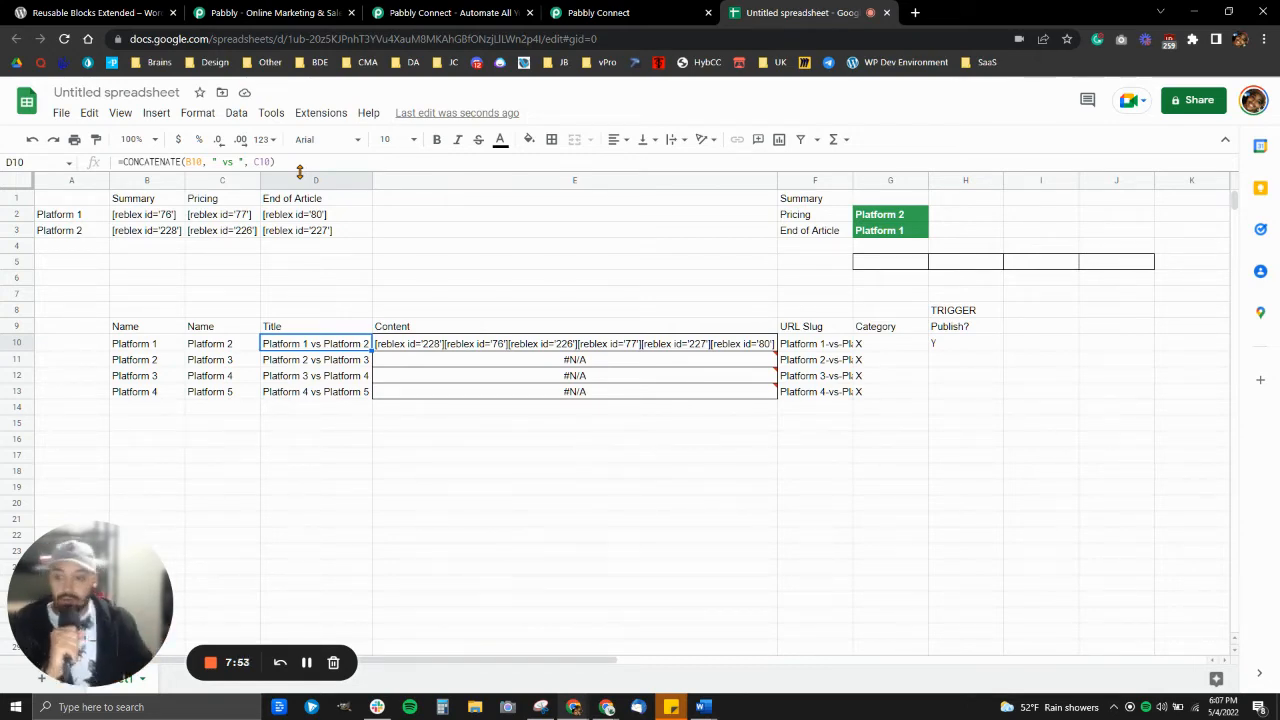
- Add the text "thuis is my cmomparision post" as the first item of the CONCATENATE formula in Content cell E10
key("Right")
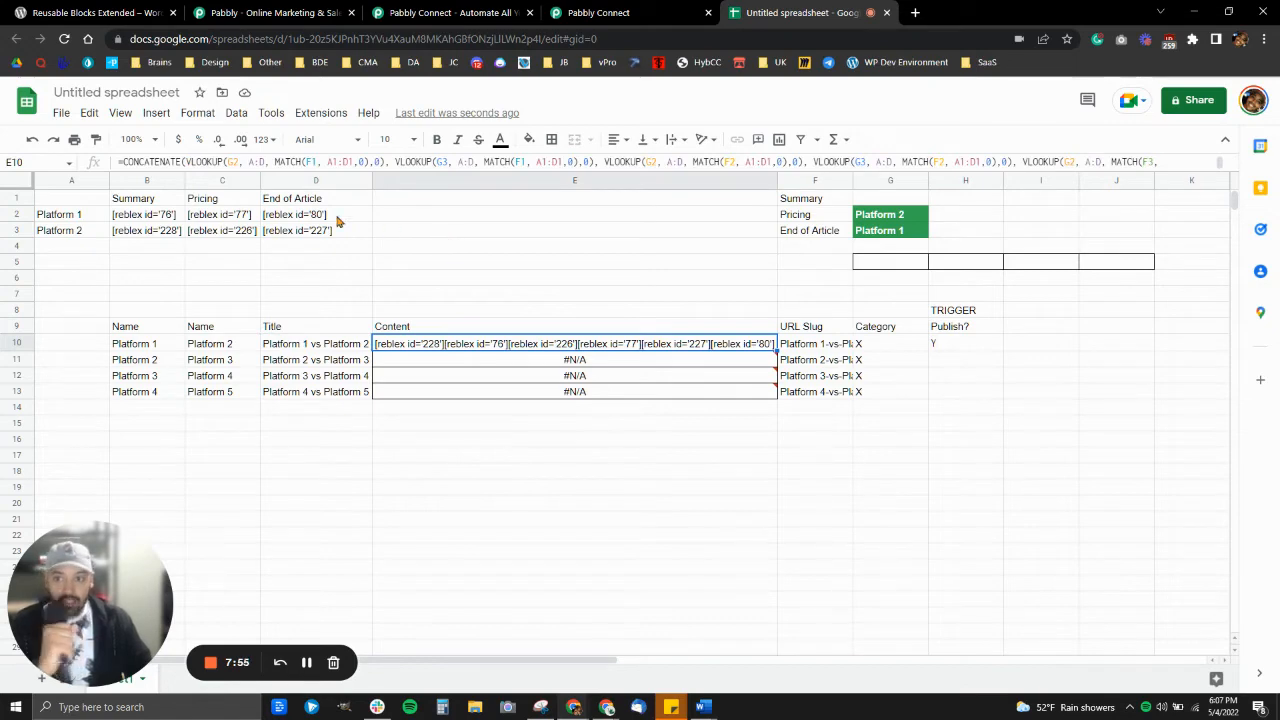
left_click(183, 162)
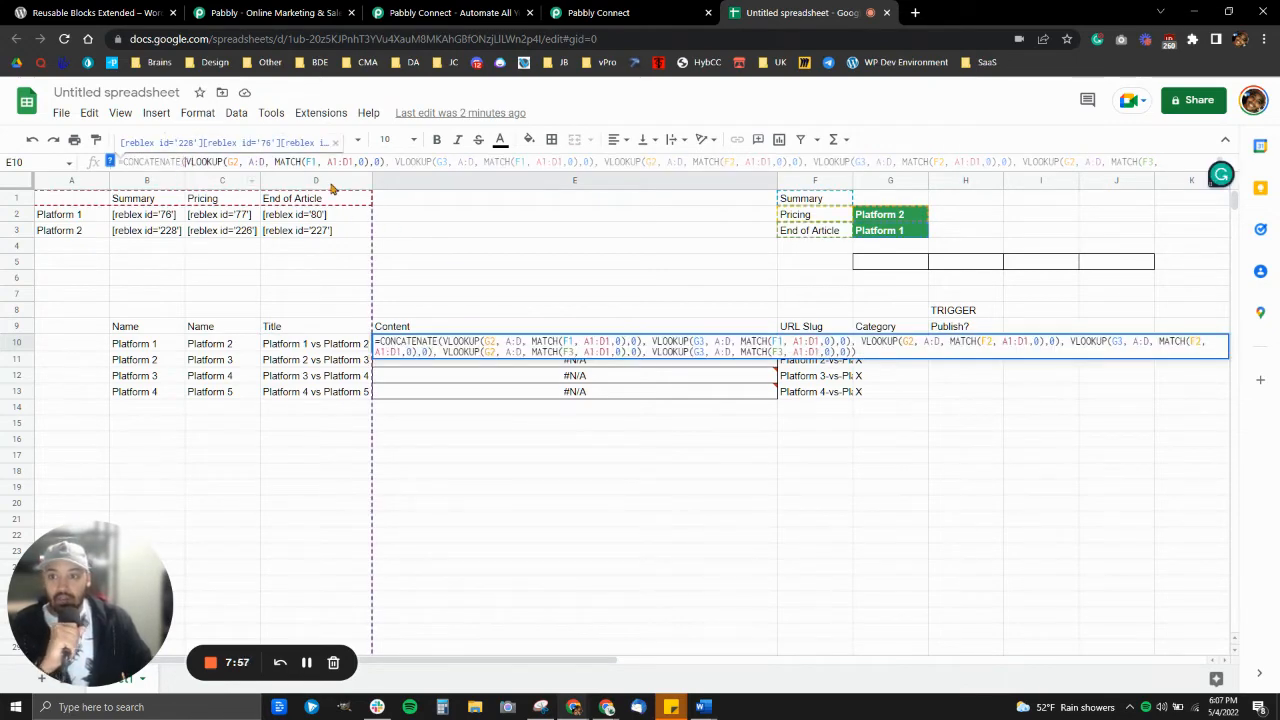
type("\"\",")
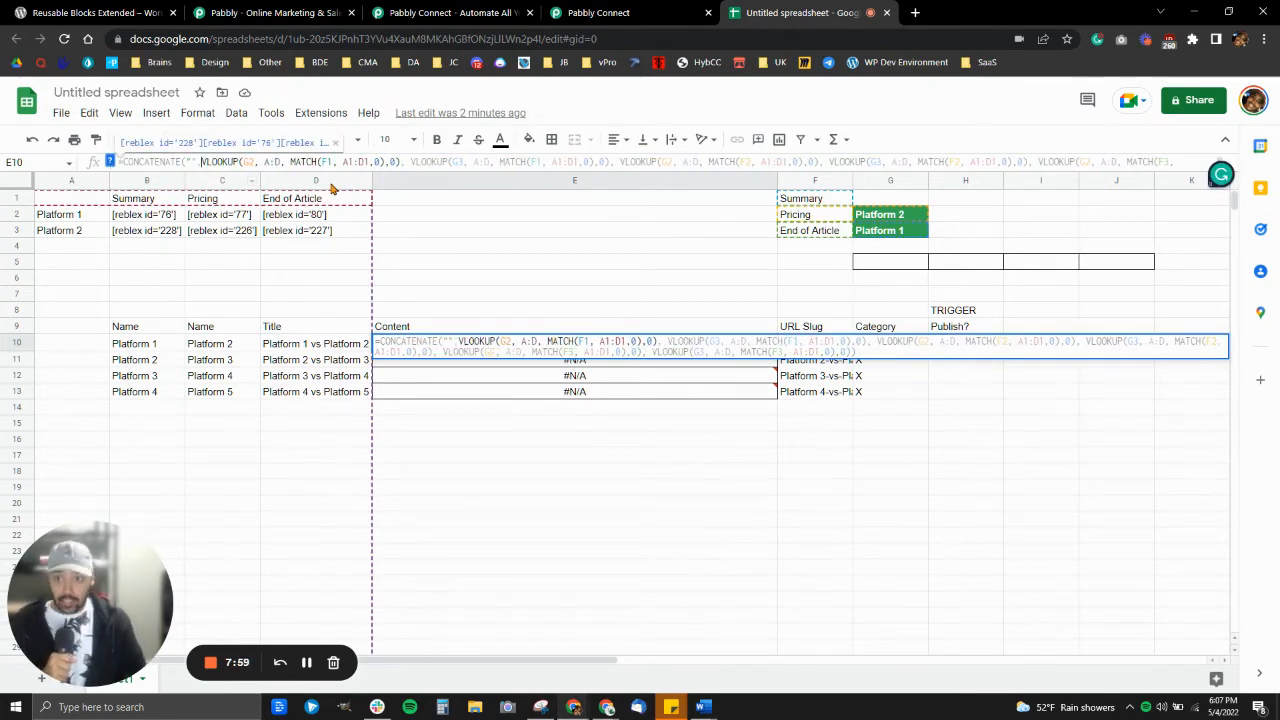
type("thuis ")
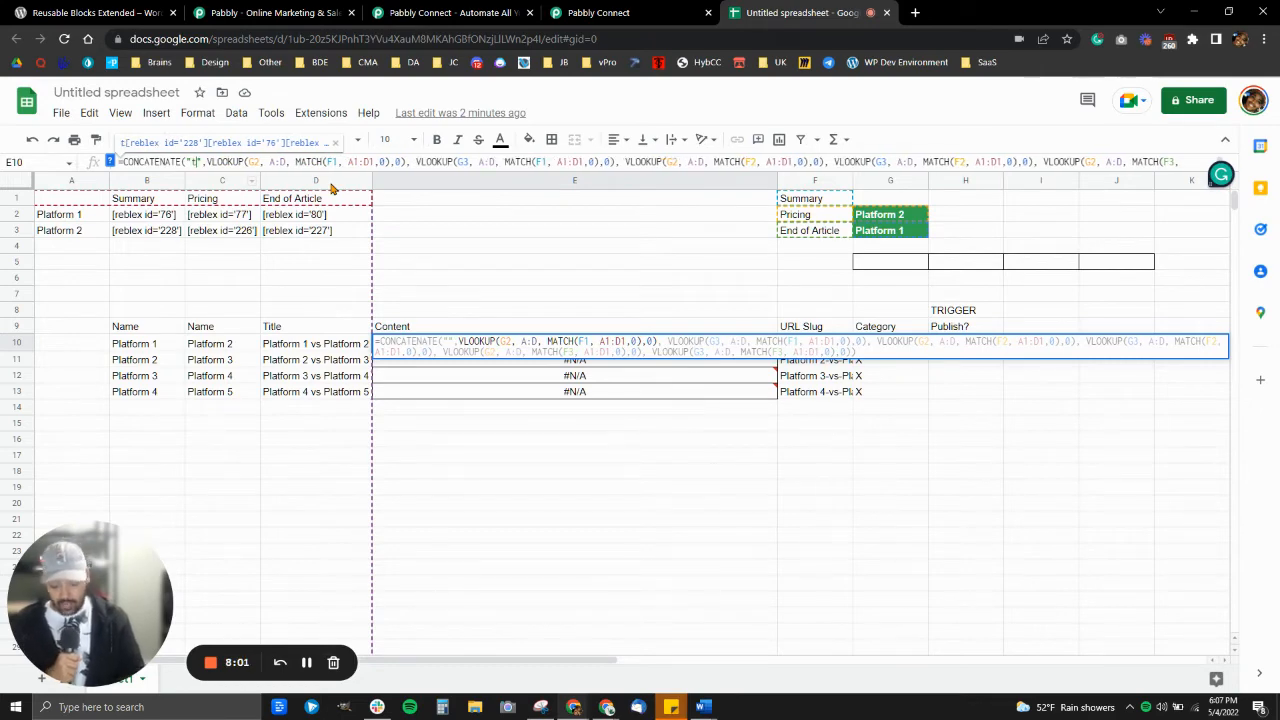
type("is my ")
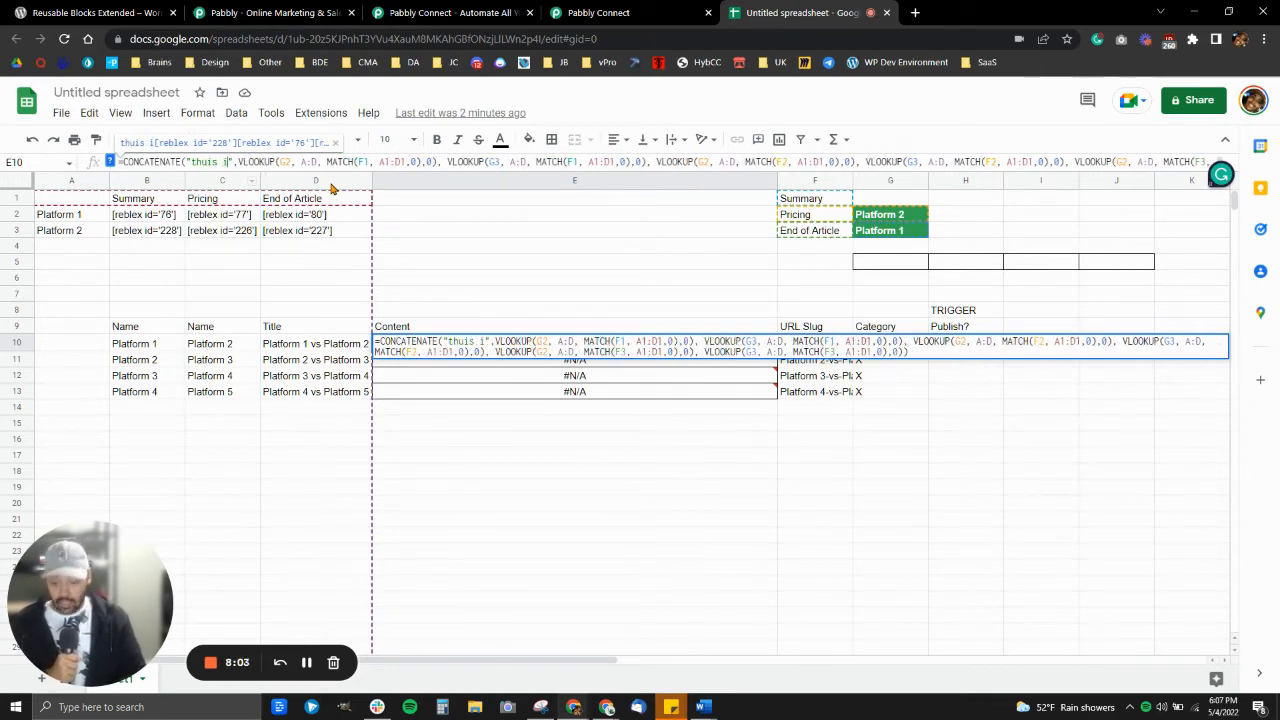
type("cmompa")
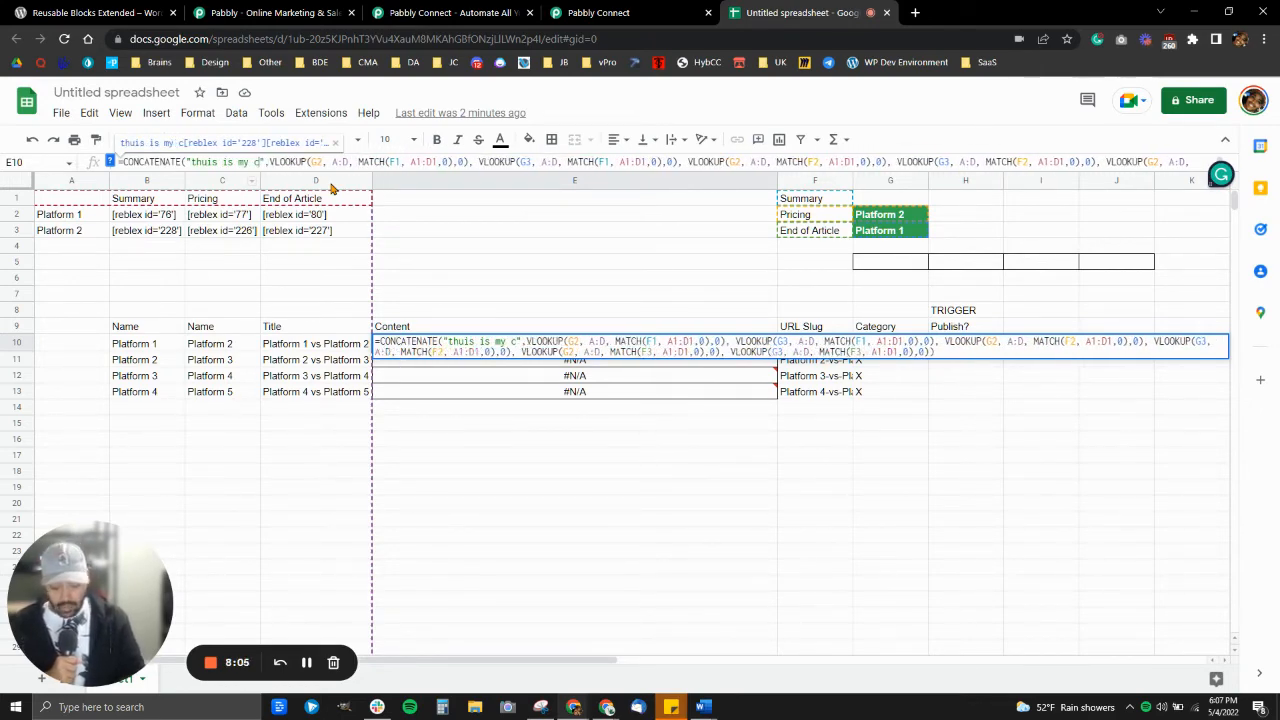
type("rision po")
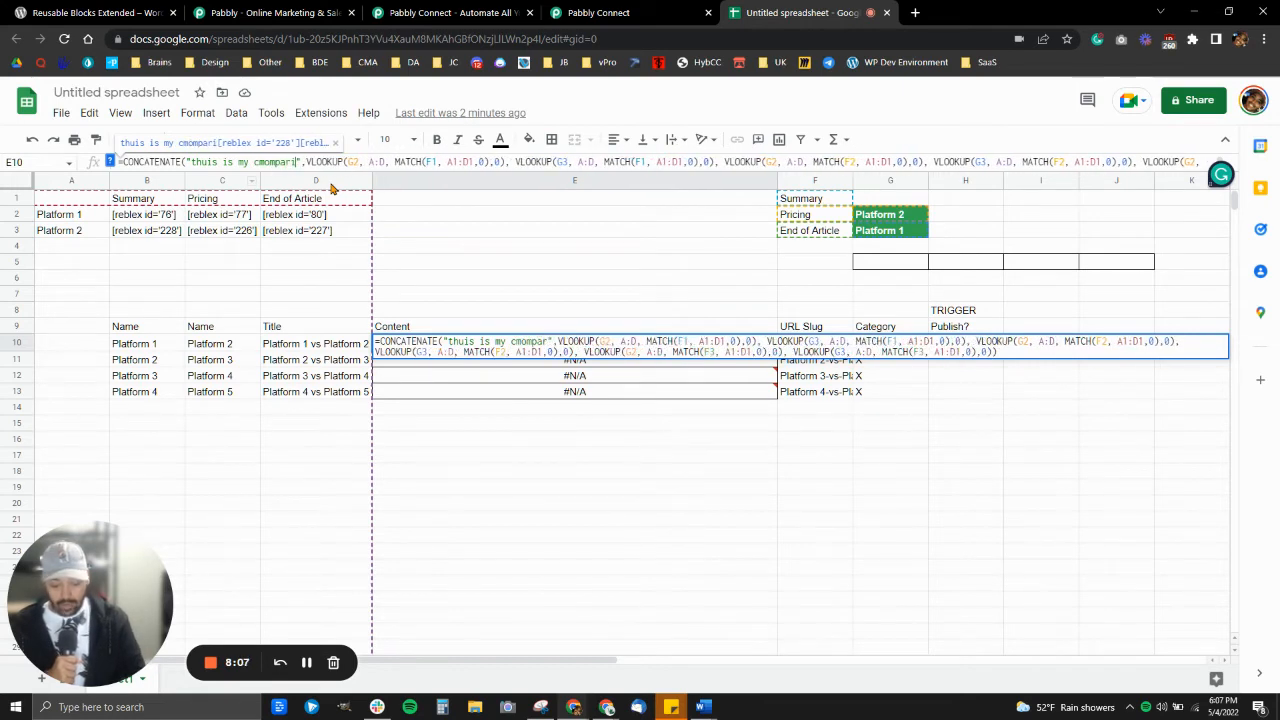
type("st")
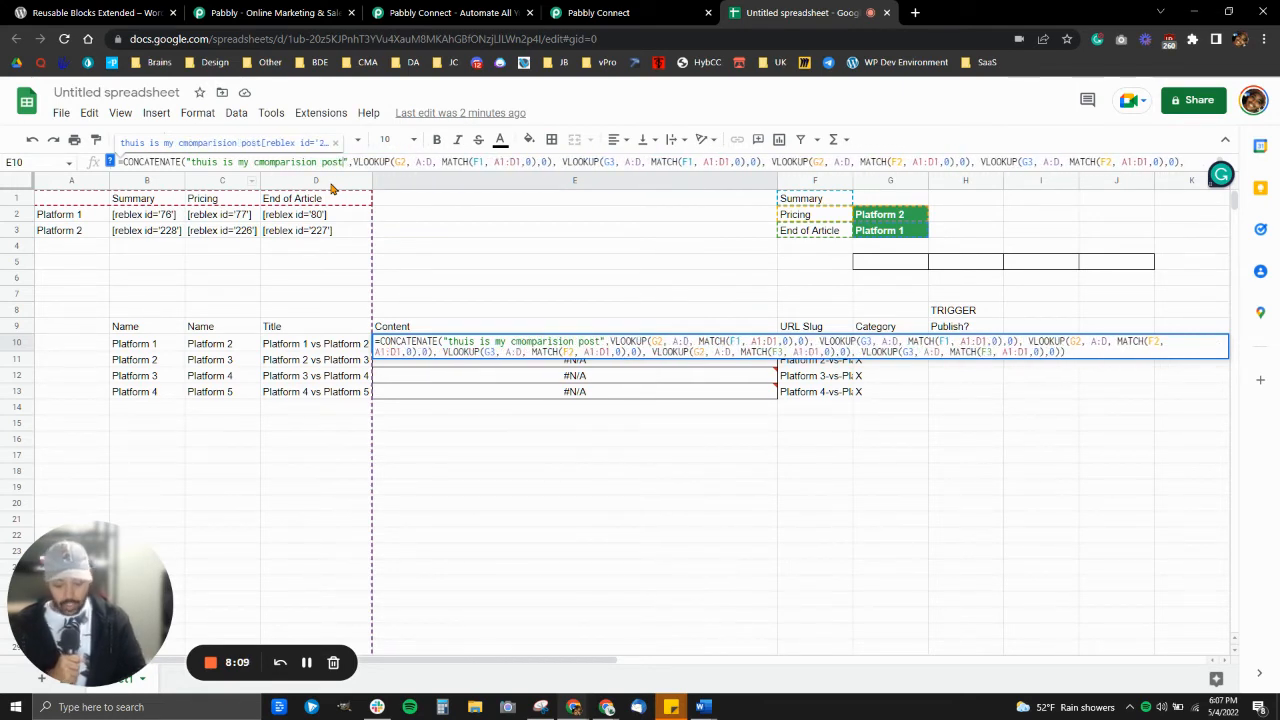
key("Return")
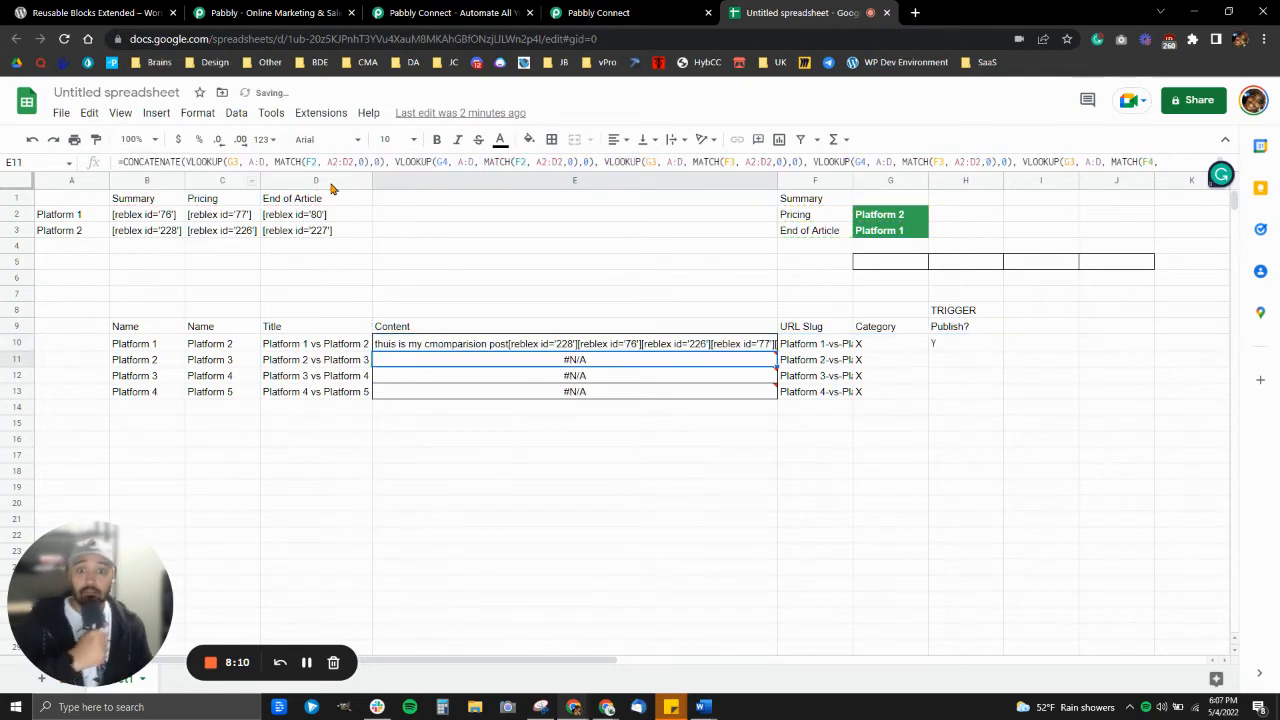
left_click(511, 349)
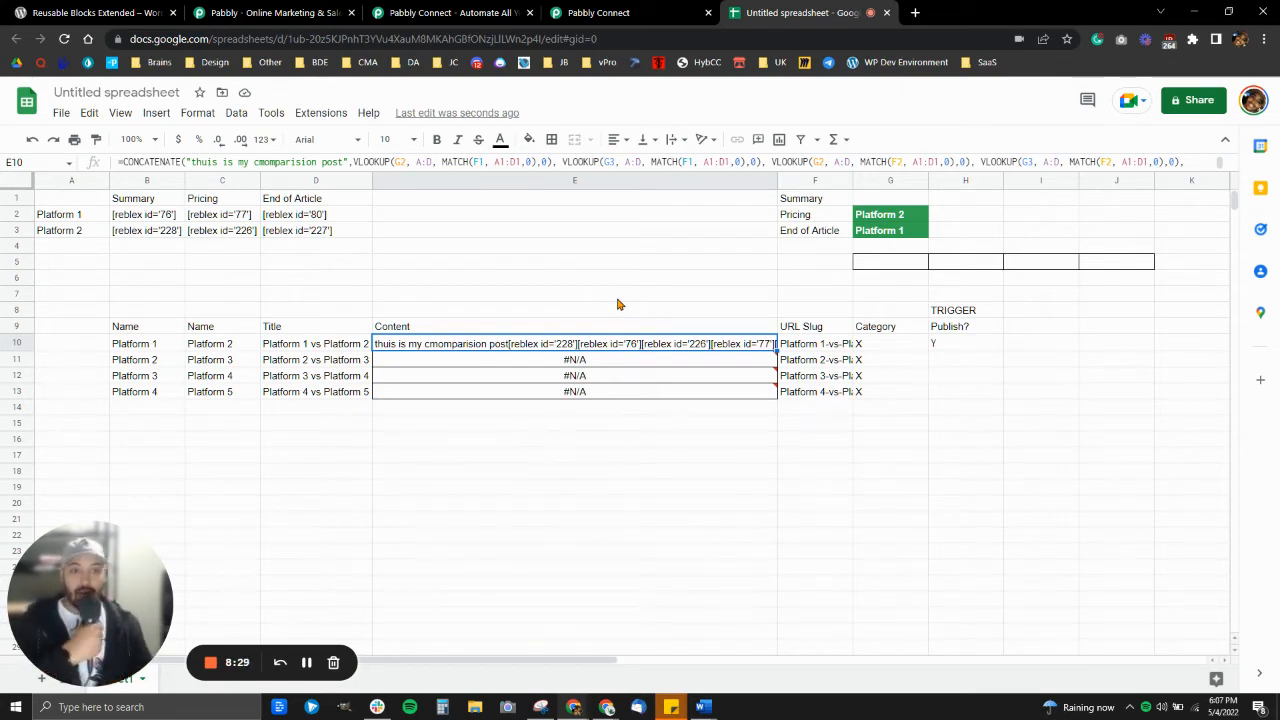
- Clear the placeholder X from the Category cells G10 through G13
left_click(798, 346)
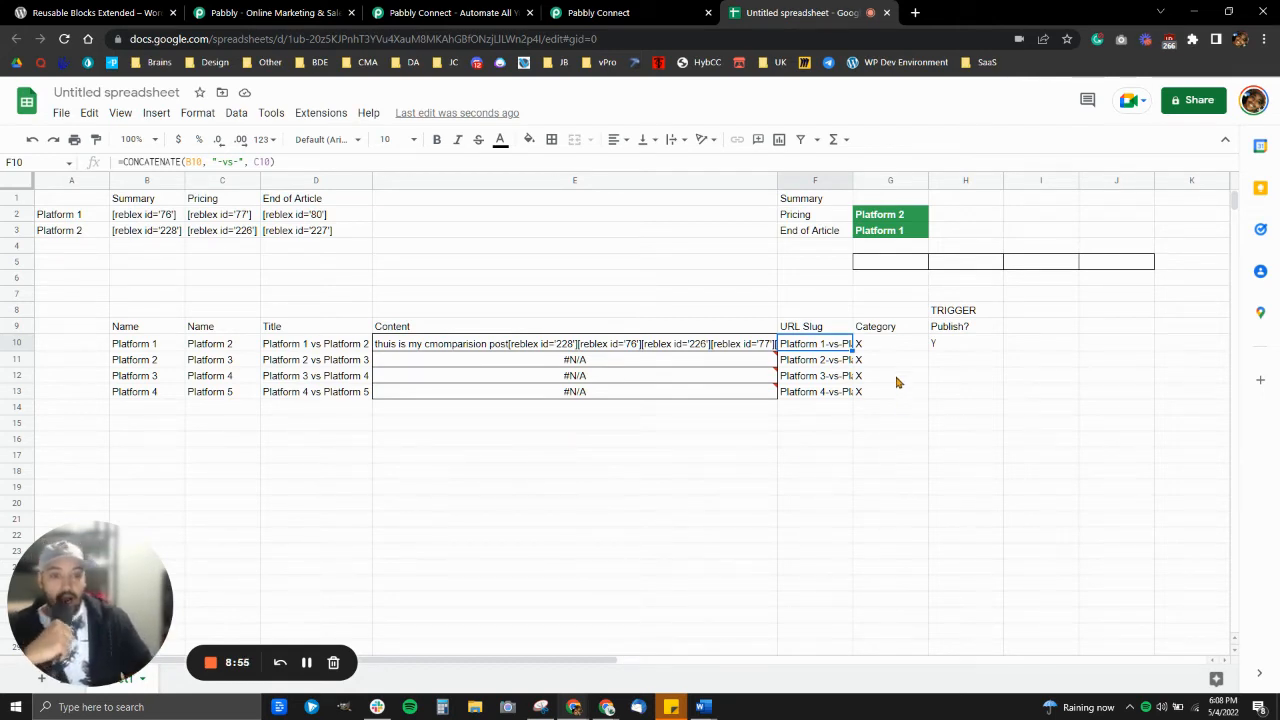
left_click(879, 348)
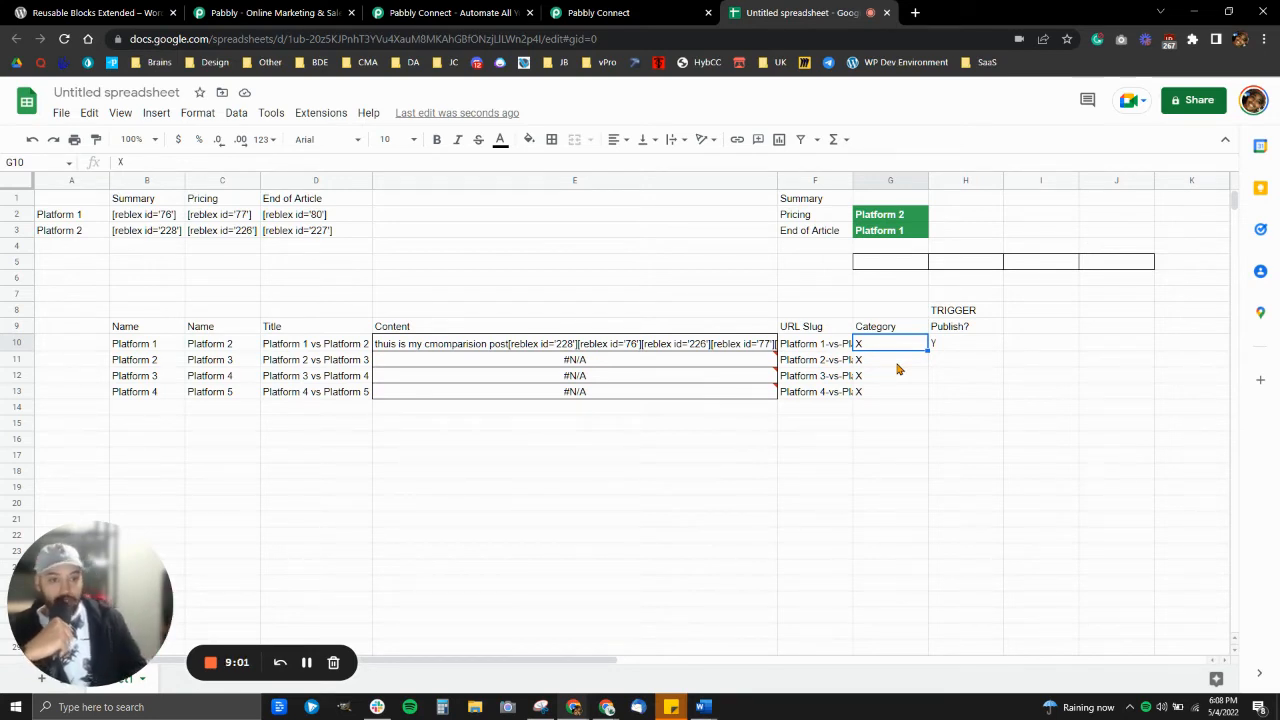
key("Delete")
key("Down")
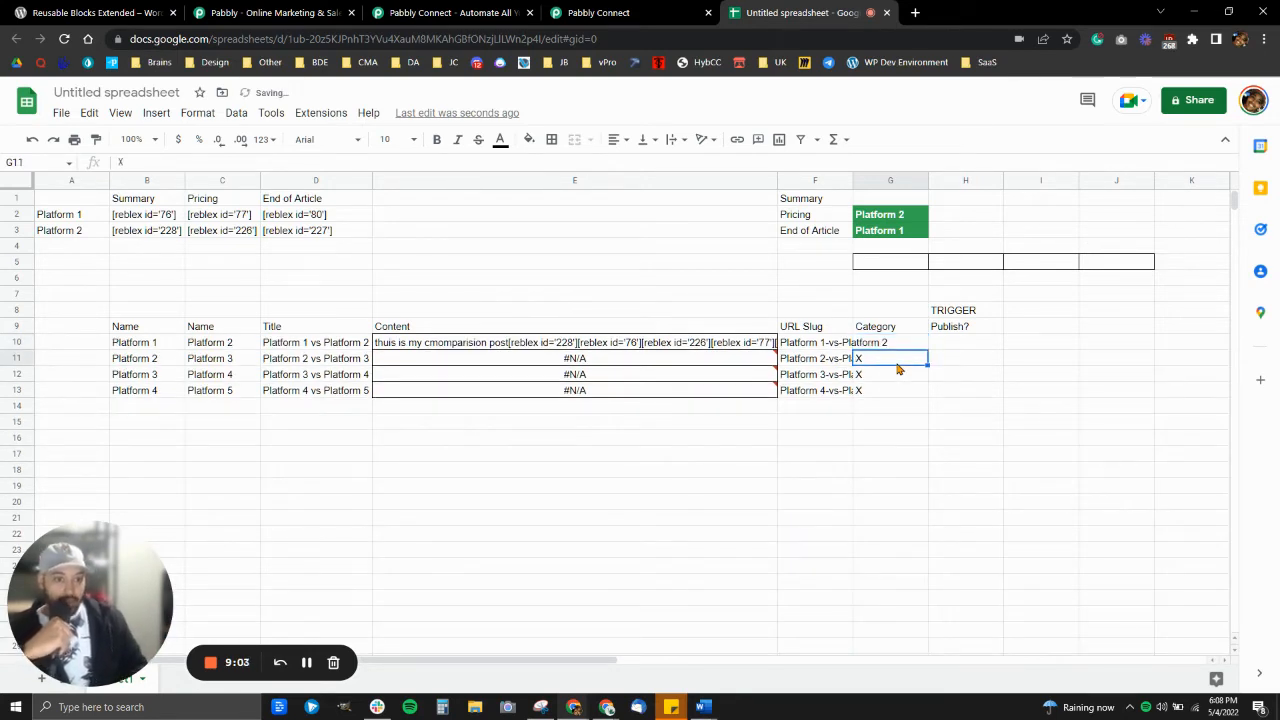
key("Delete")
key("Down")
key("Delete")
key("Down")
key("Delete")
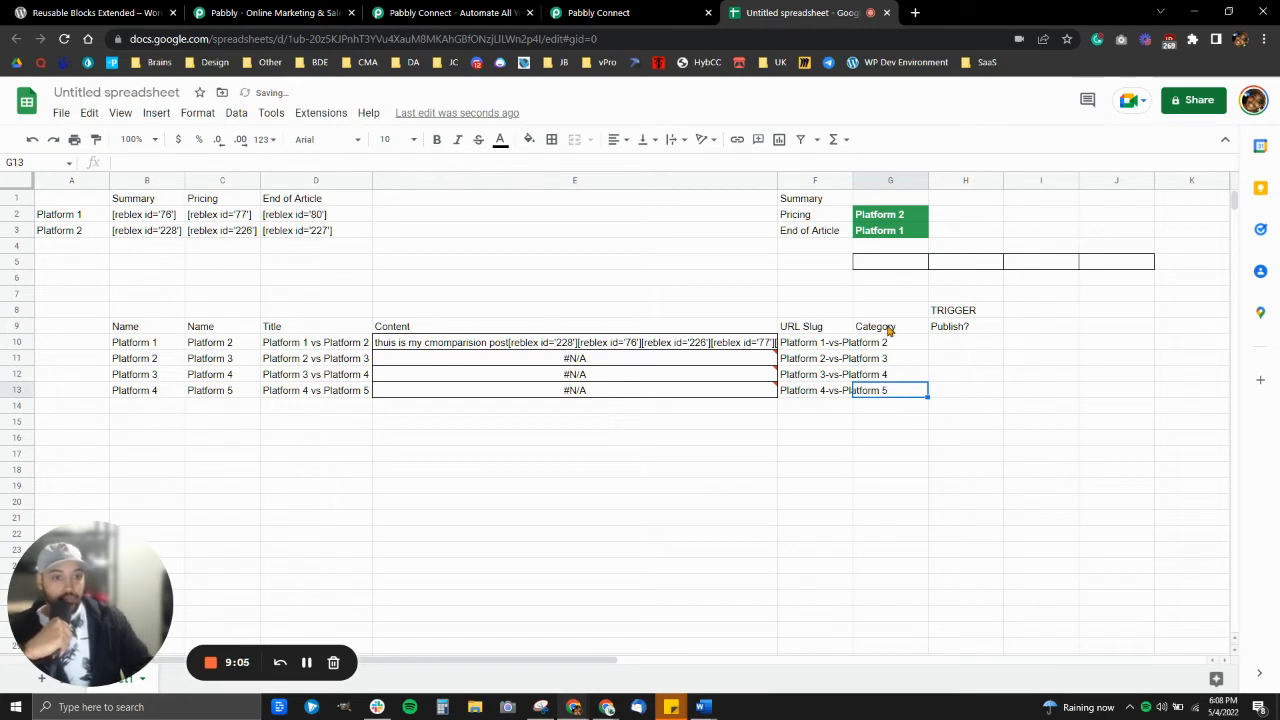
- Fill the Publish? trigger formula from H10 down to H13 and check it against the blank Category cell in row 10
left_click(962, 344)
left_click_drag(1004, 350, 984, 394)
left_click(958, 397)
left_click(958, 377)
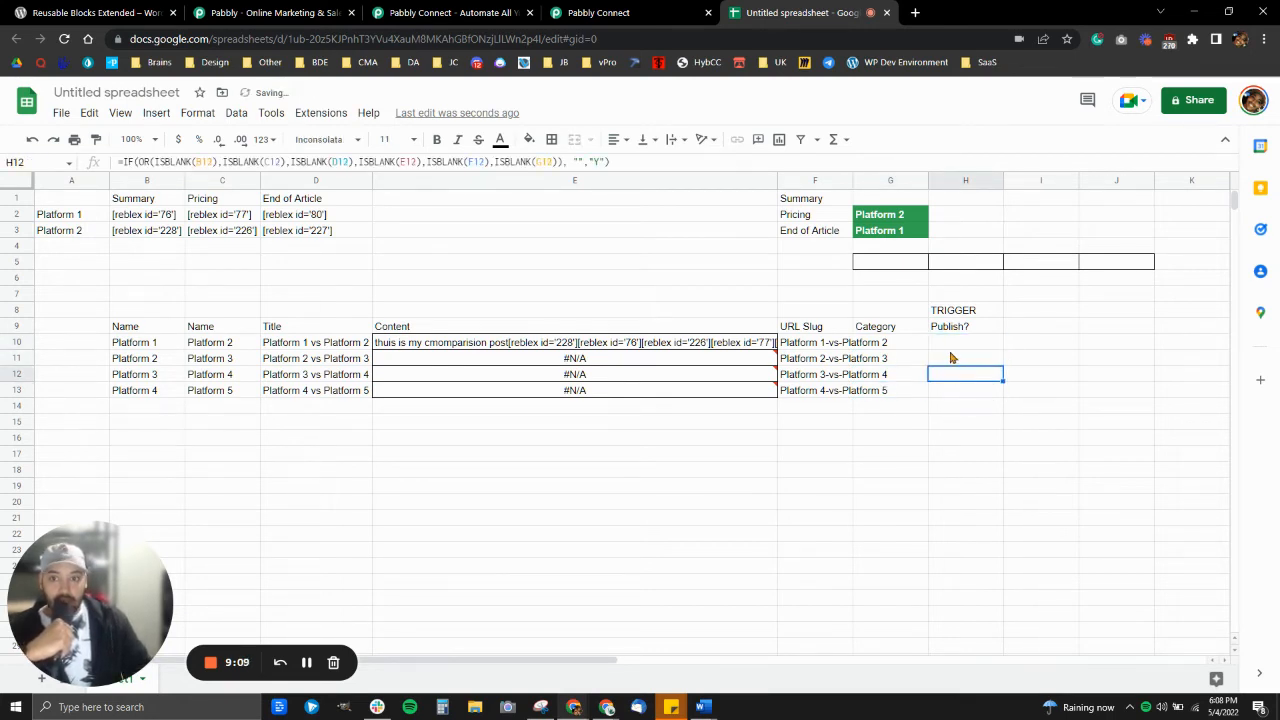
left_click(952, 344)
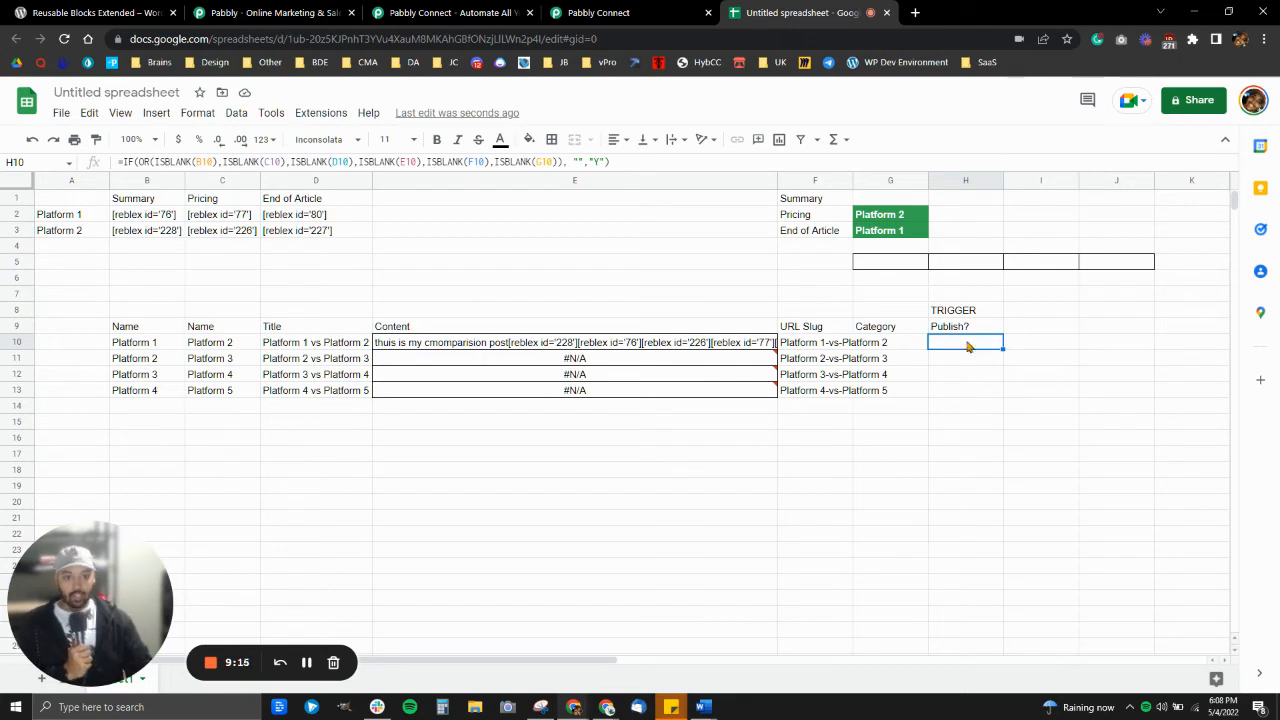
left_click(913, 350)
left_click(981, 348)
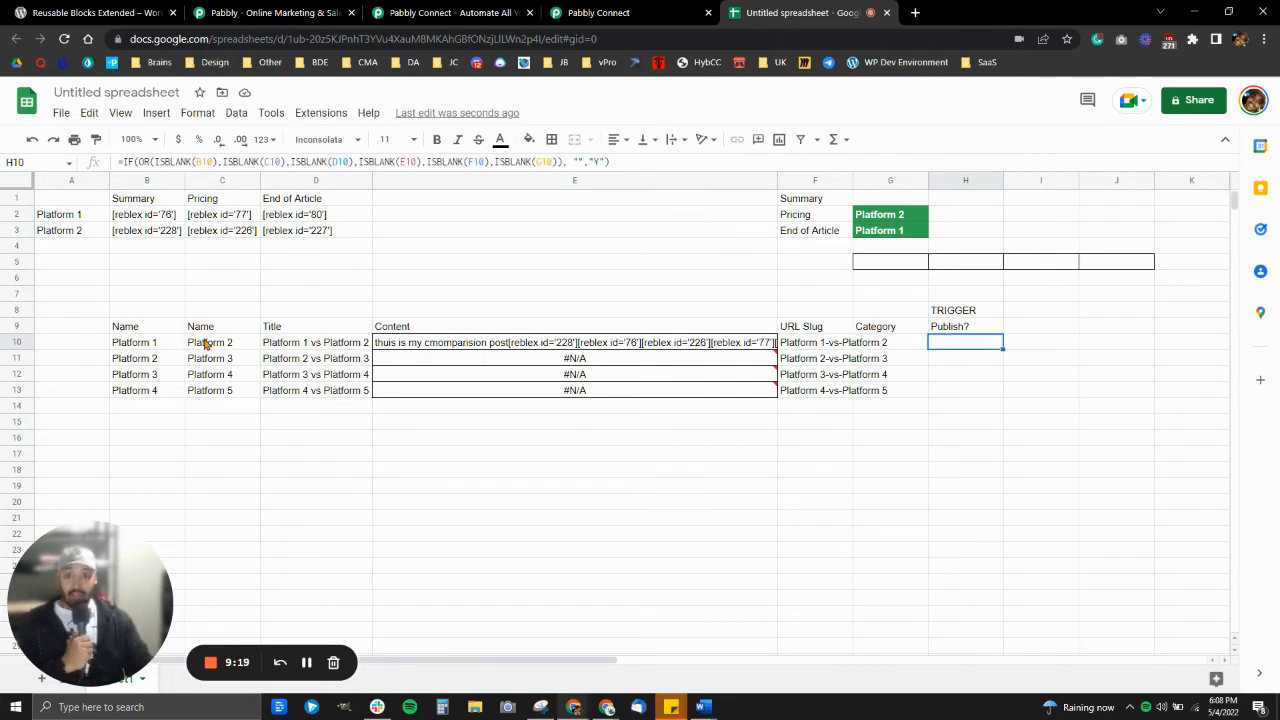
- Enter Tools as the category of the first comparison in G10
left_click(914, 342)
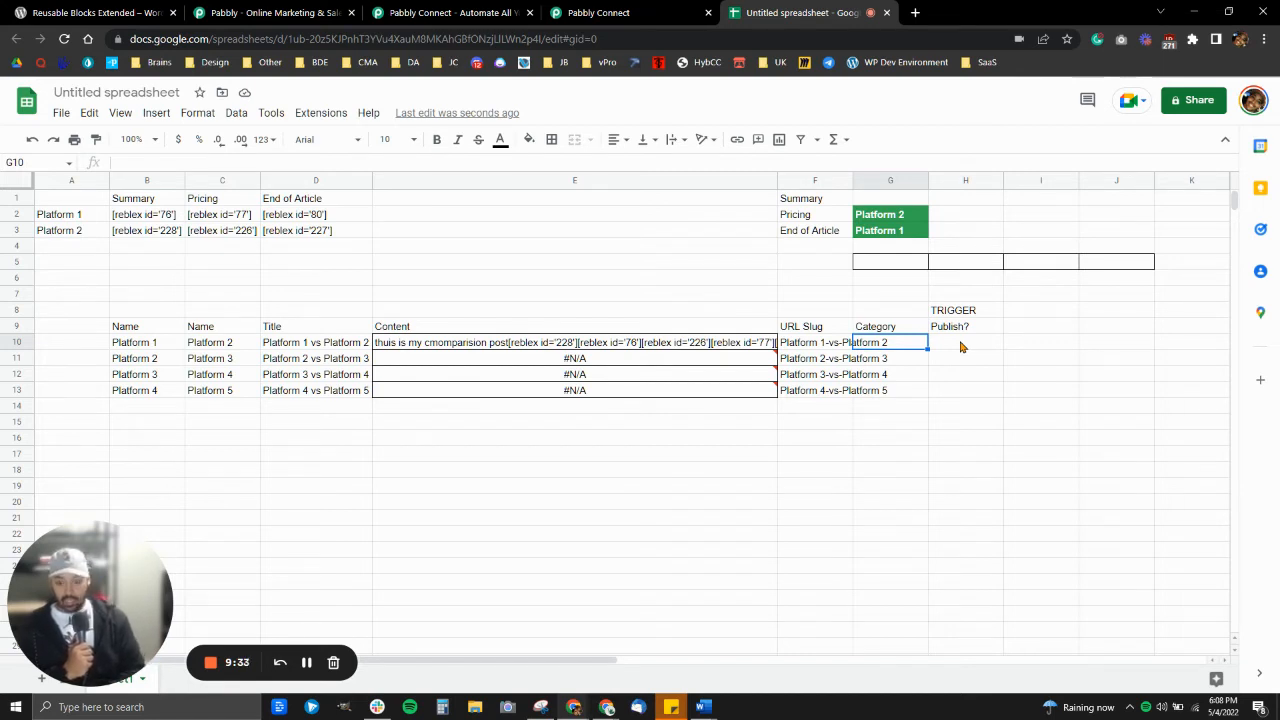
type("T")
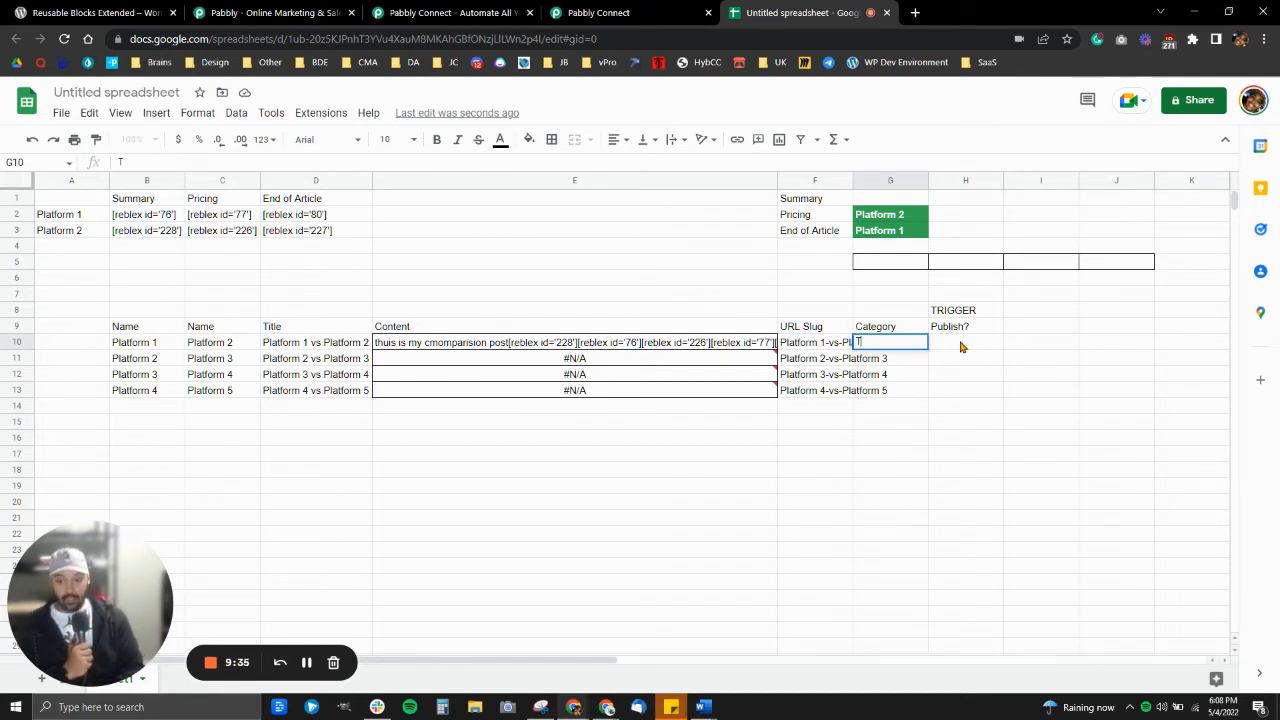
type("ools")
key("Return")
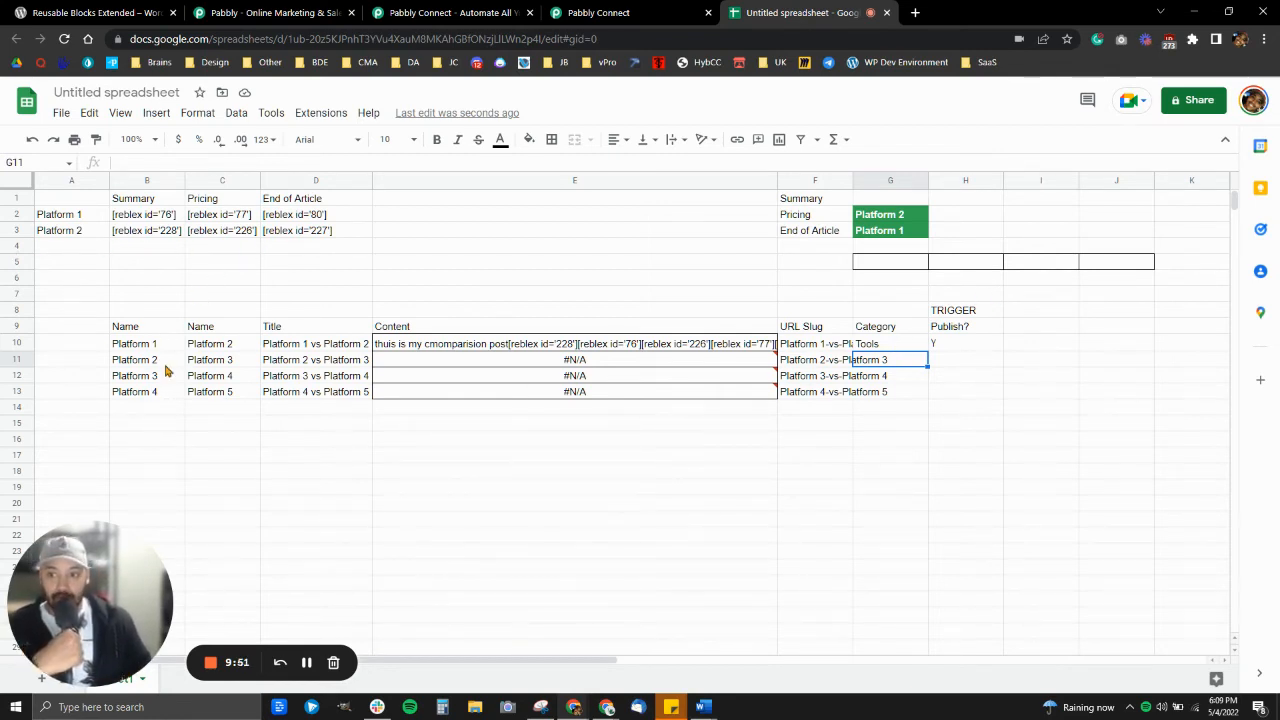
- Extend the shortcode table with a Platform 3 row in row 4, copying Platform 2's Summary, Pricing and End of Article shortcodes
left_click(64, 251)
left_click_drag(90, 214, 104, 253)
left_click(172, 232)
left_click_drag(218, 234, 357, 257)
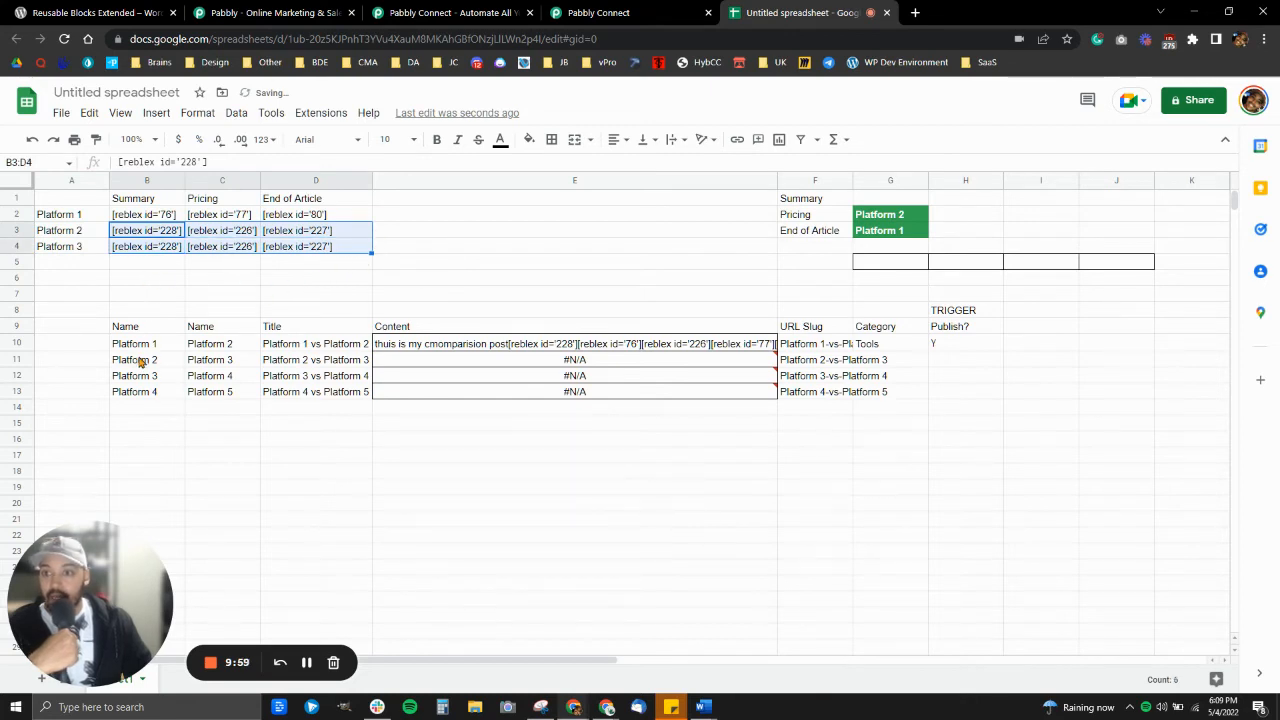
- Clear the platform names in both Name columns for rows 11 through 13
left_click_drag(137, 360, 222, 398)
key("Delete")
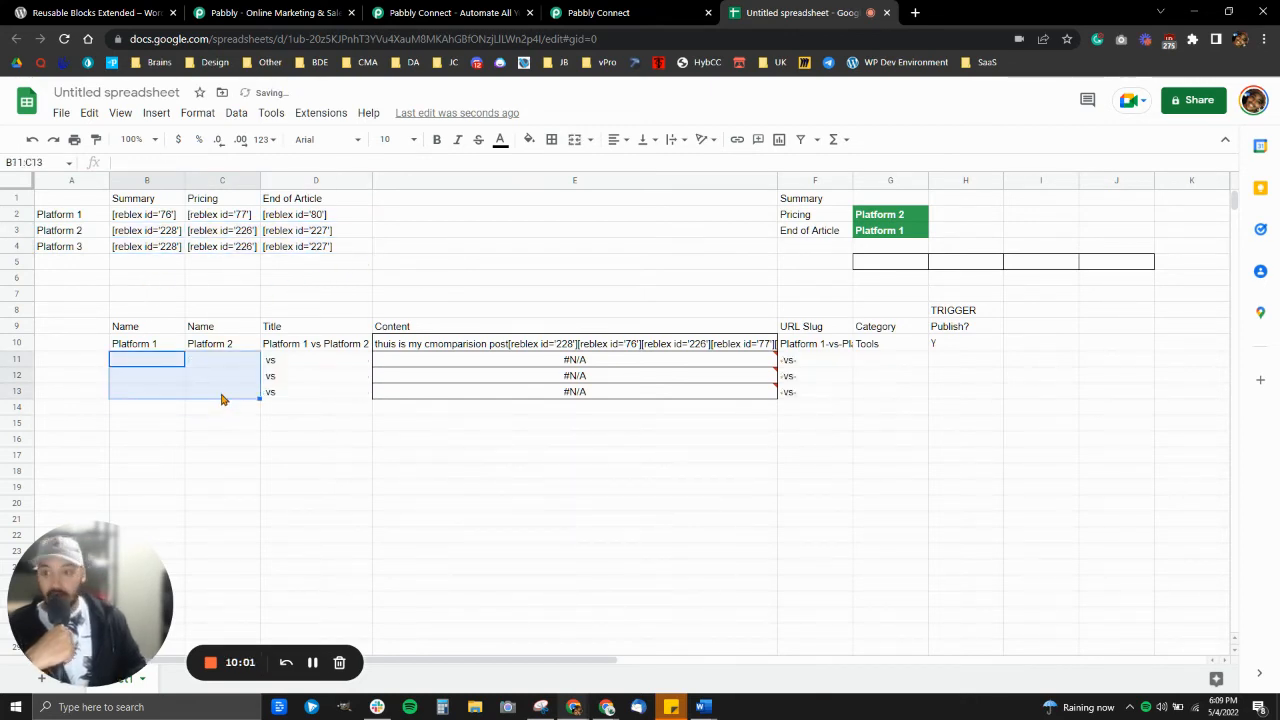
key("Left")
key("Right")
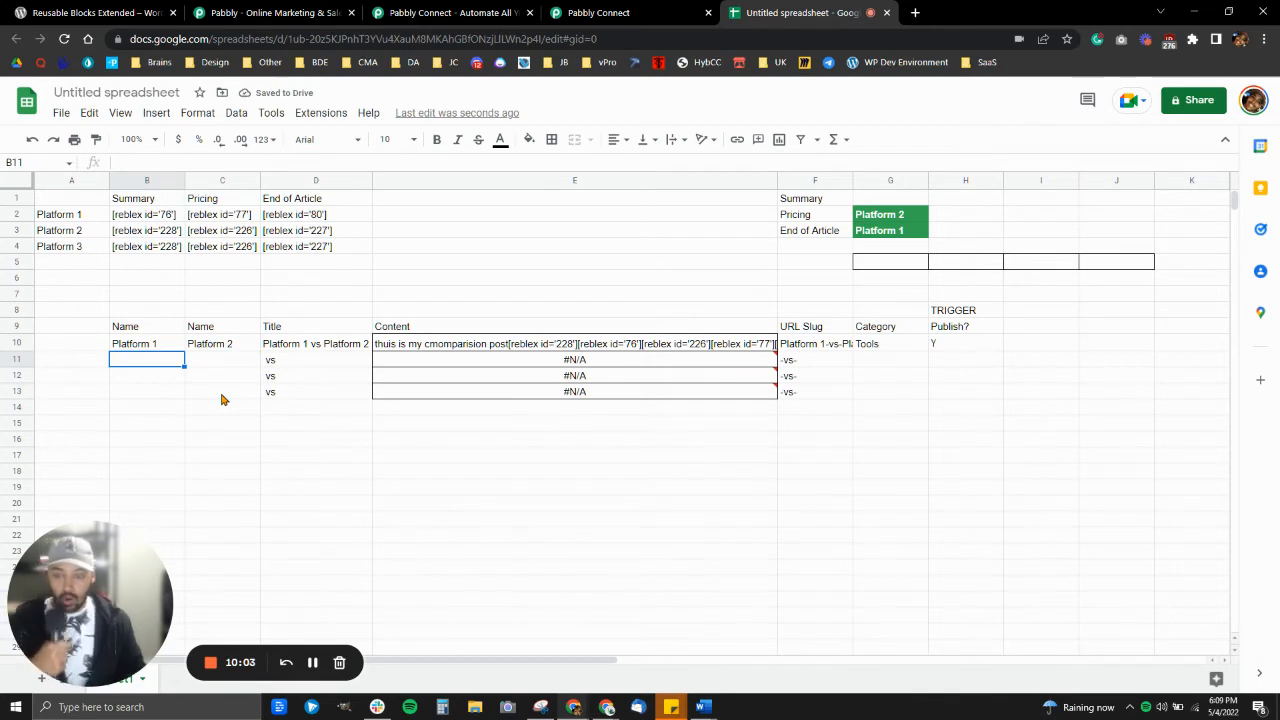
- Enter Platform 1 in B11 and Platform 3 in C11 as the second comparison pair
type("Pla")
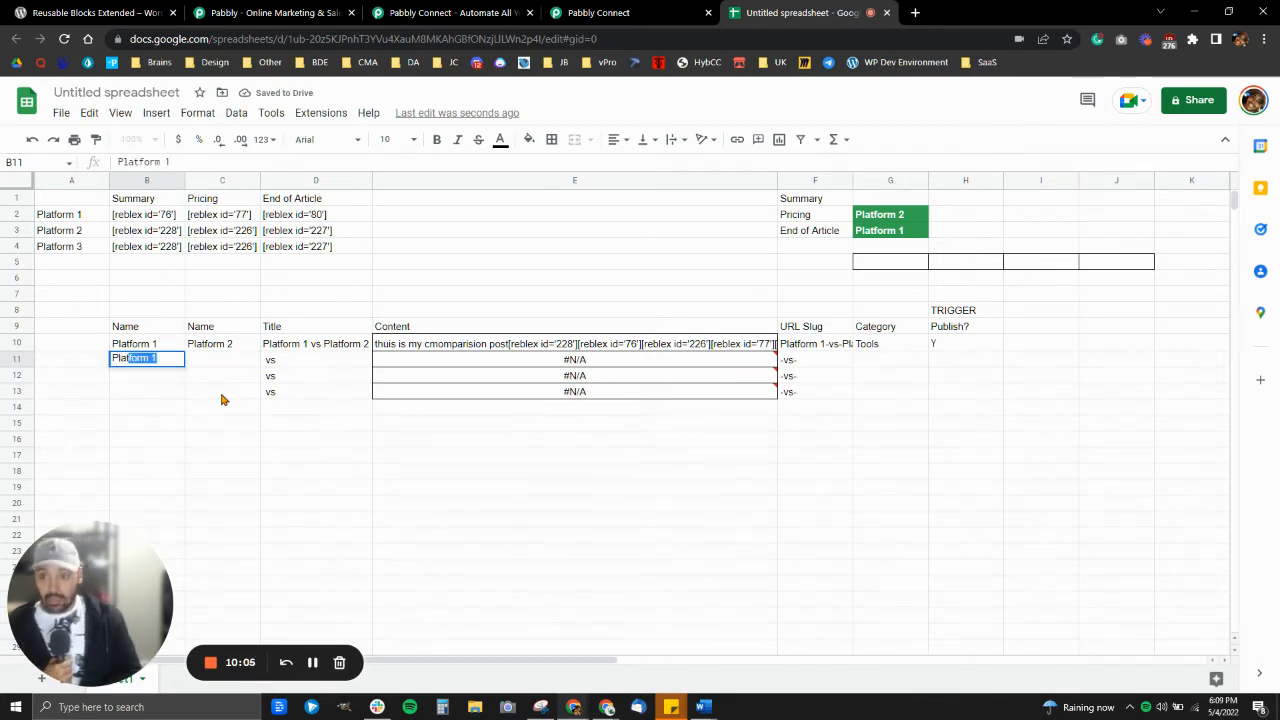
key("Tab")
type("Pla")
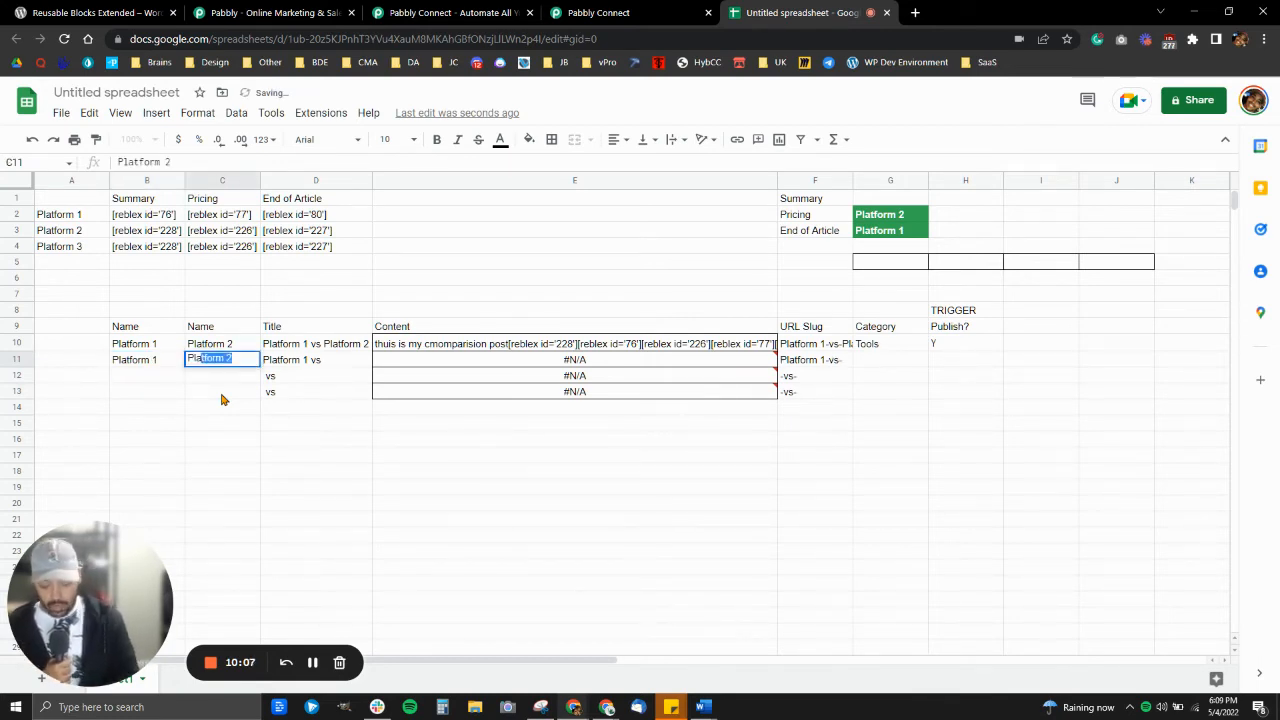
key("Tab")
key("Left")
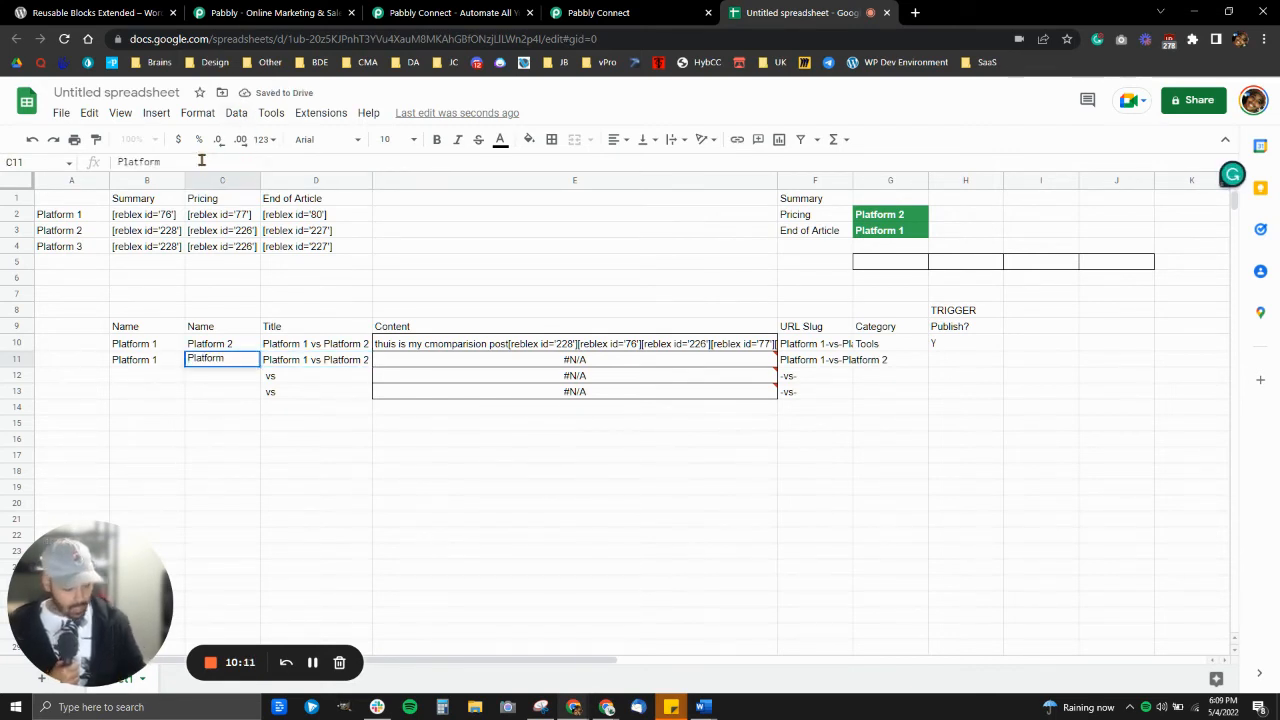
key("BackSpace")
type("3")
key("Return")
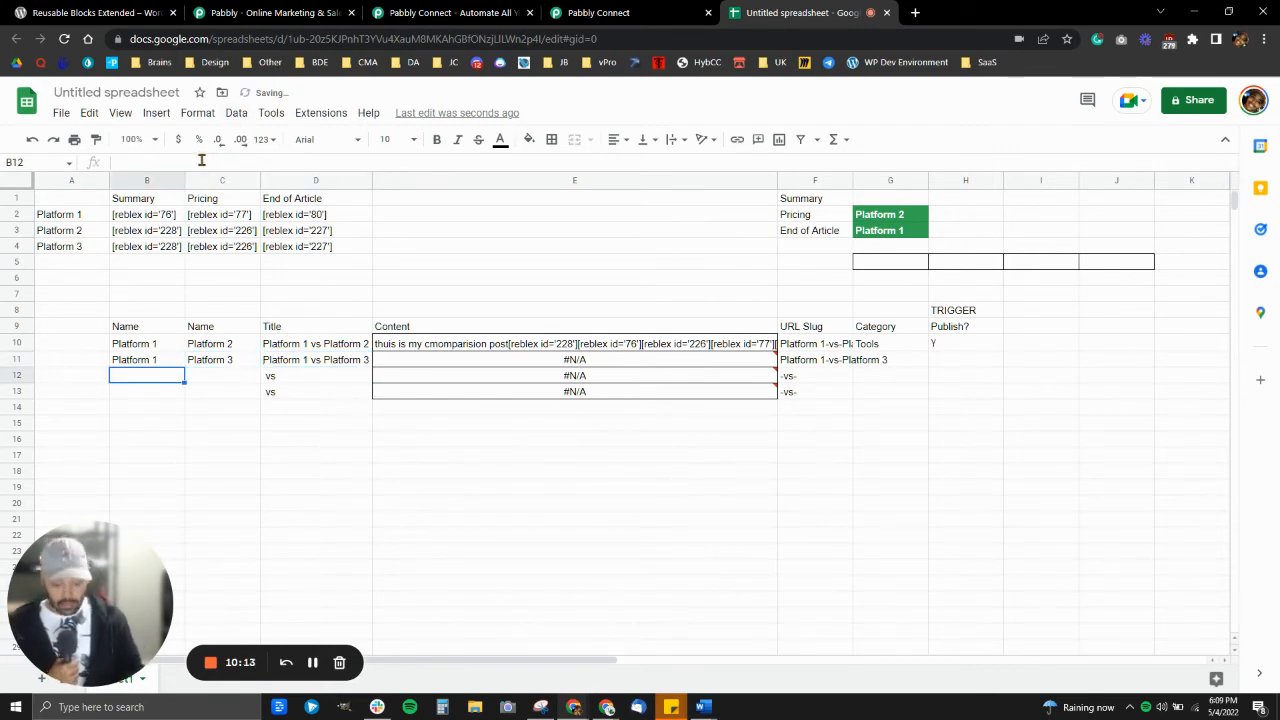
- Enter Platform 2 in B12 and Platform 3 in C12 as the third comparison pair
type("Pla")
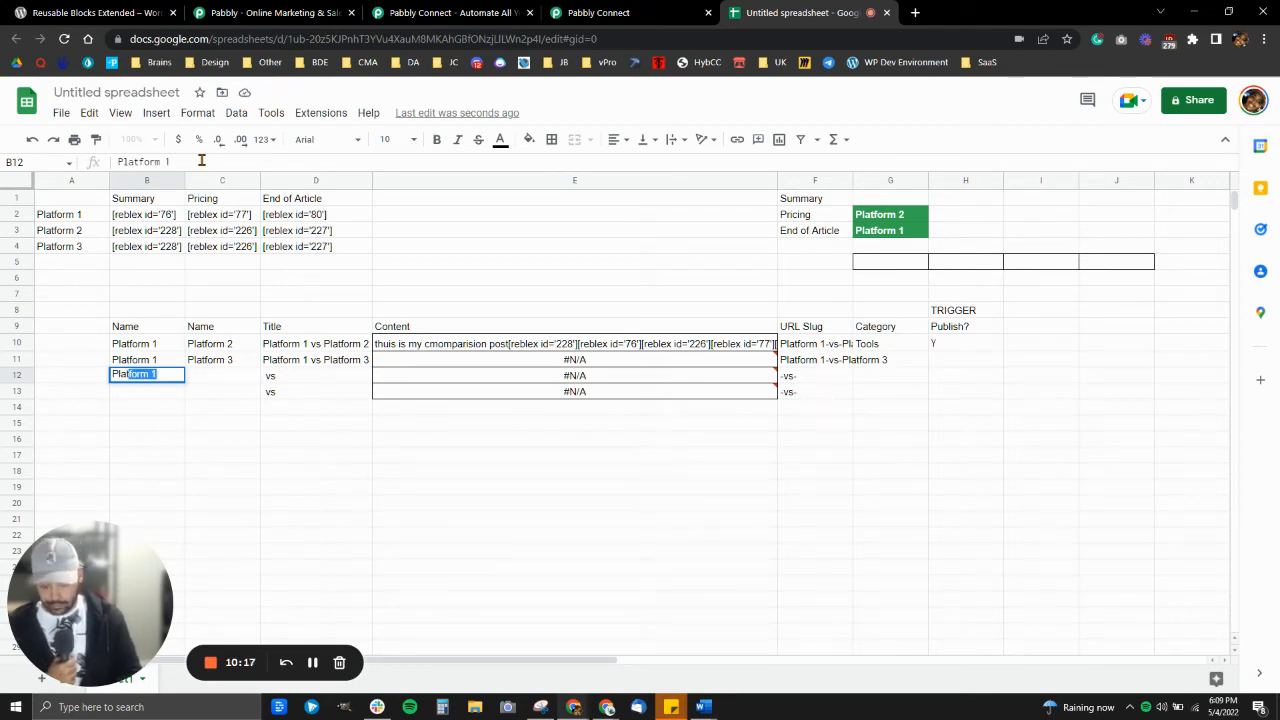
type("tform 2")
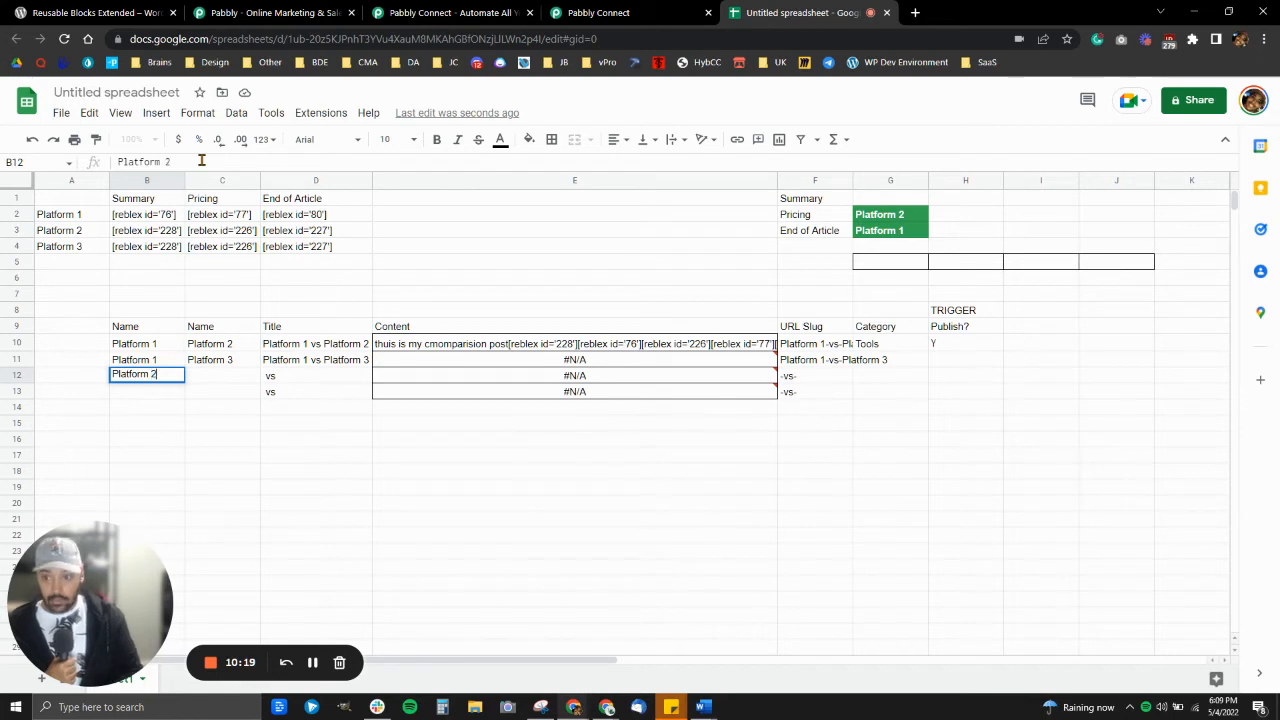
key("Tab")
left_click(255, 360)
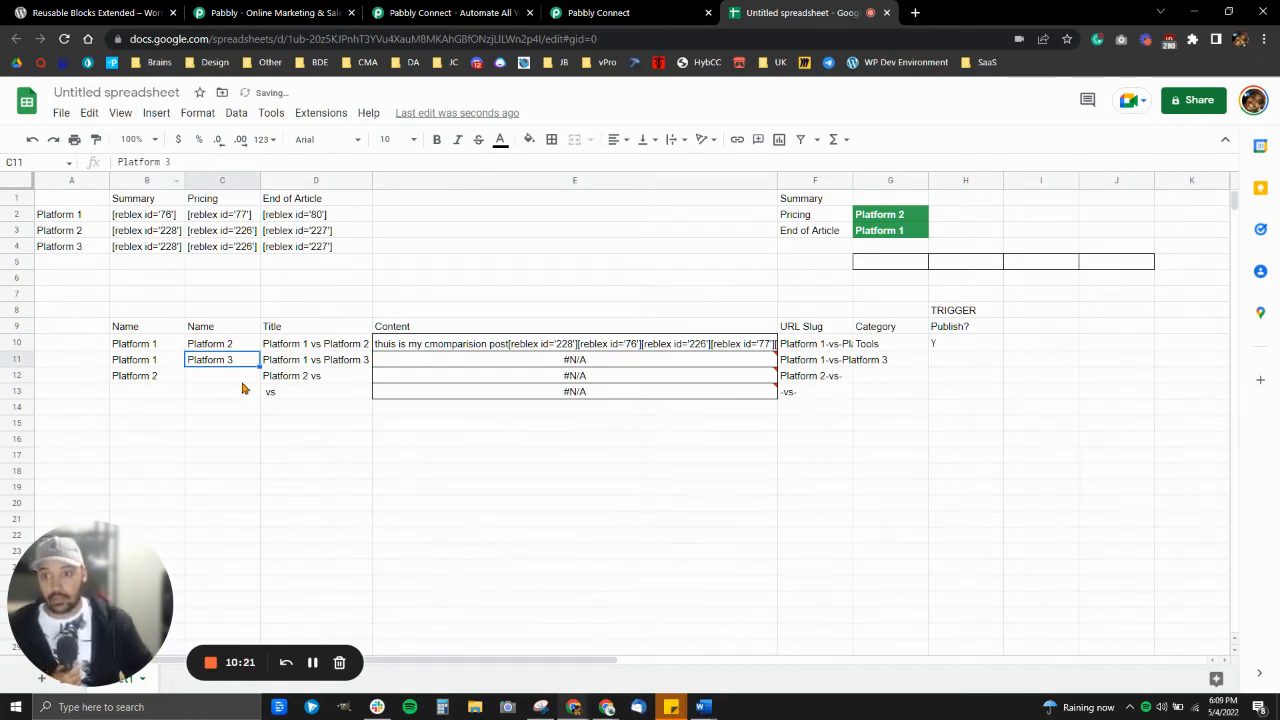
left_click_drag(258, 364, 241, 381)
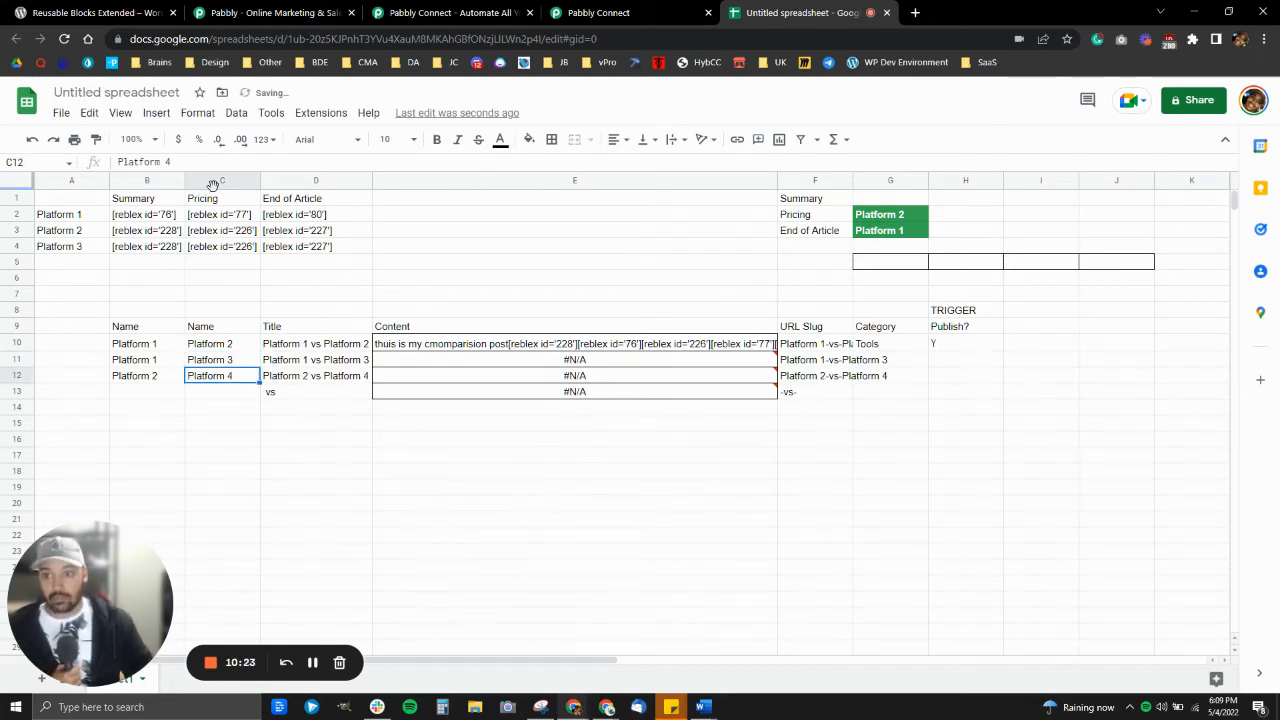
left_click(214, 170)
left_click(216, 377)
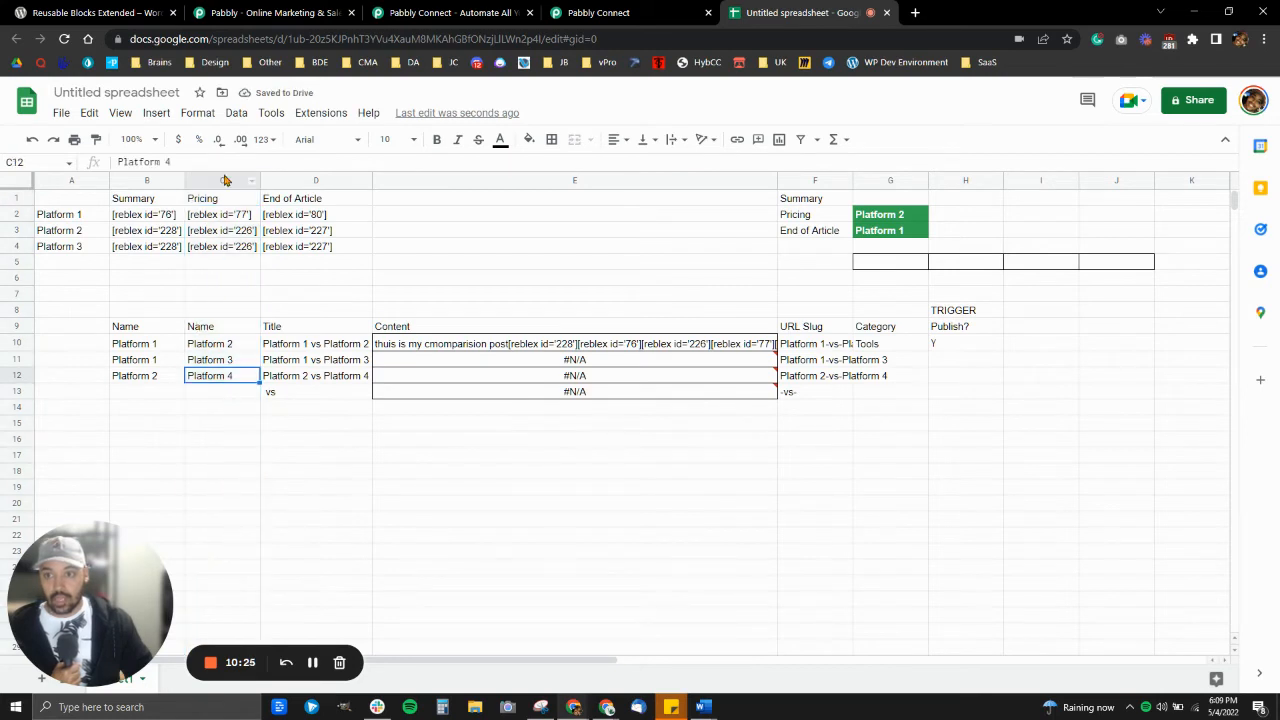
key("BackSpace")
type("3")
key("Return")
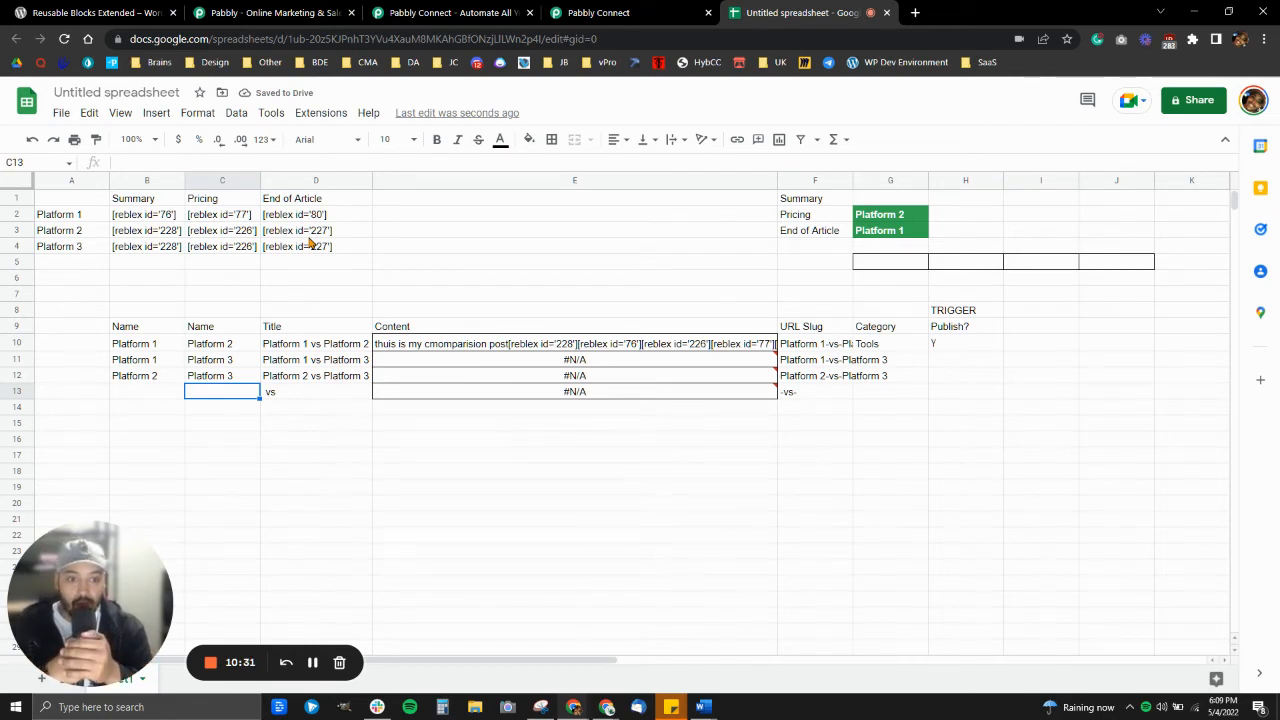
- Fill the Tools category from G10 down to G12
left_click(923, 346)
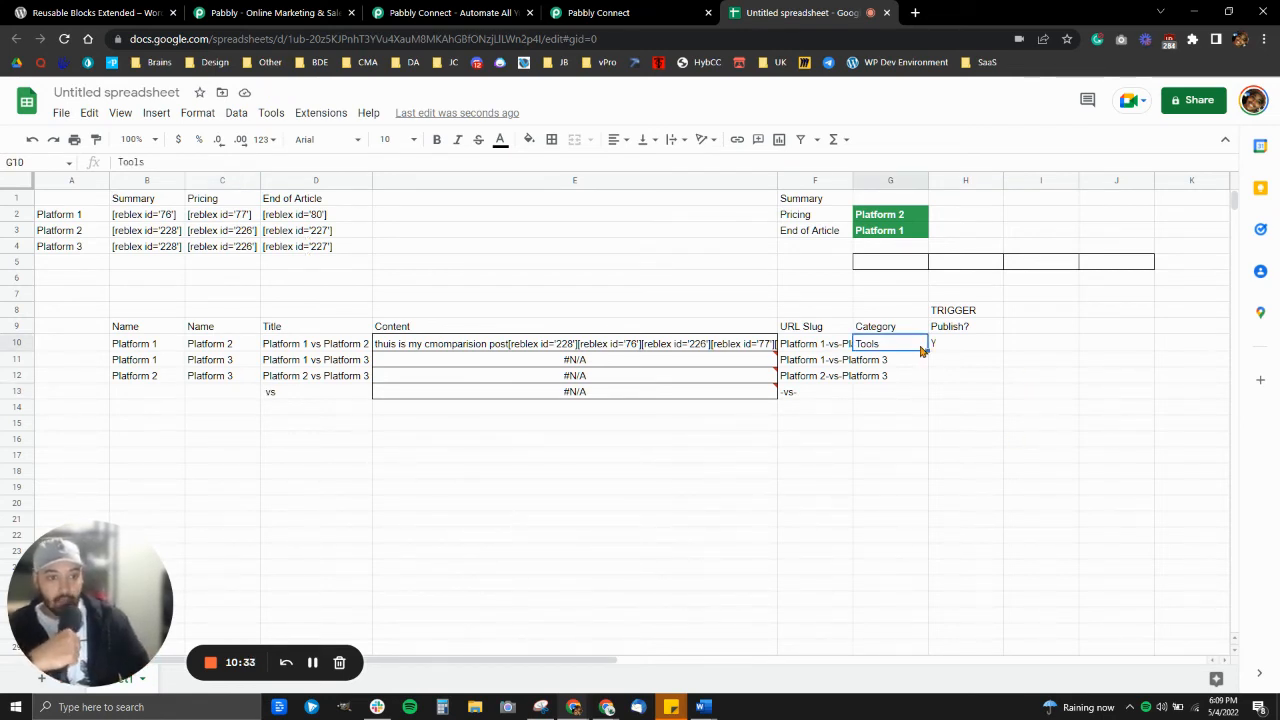
left_click_drag(927, 351, 920, 377)
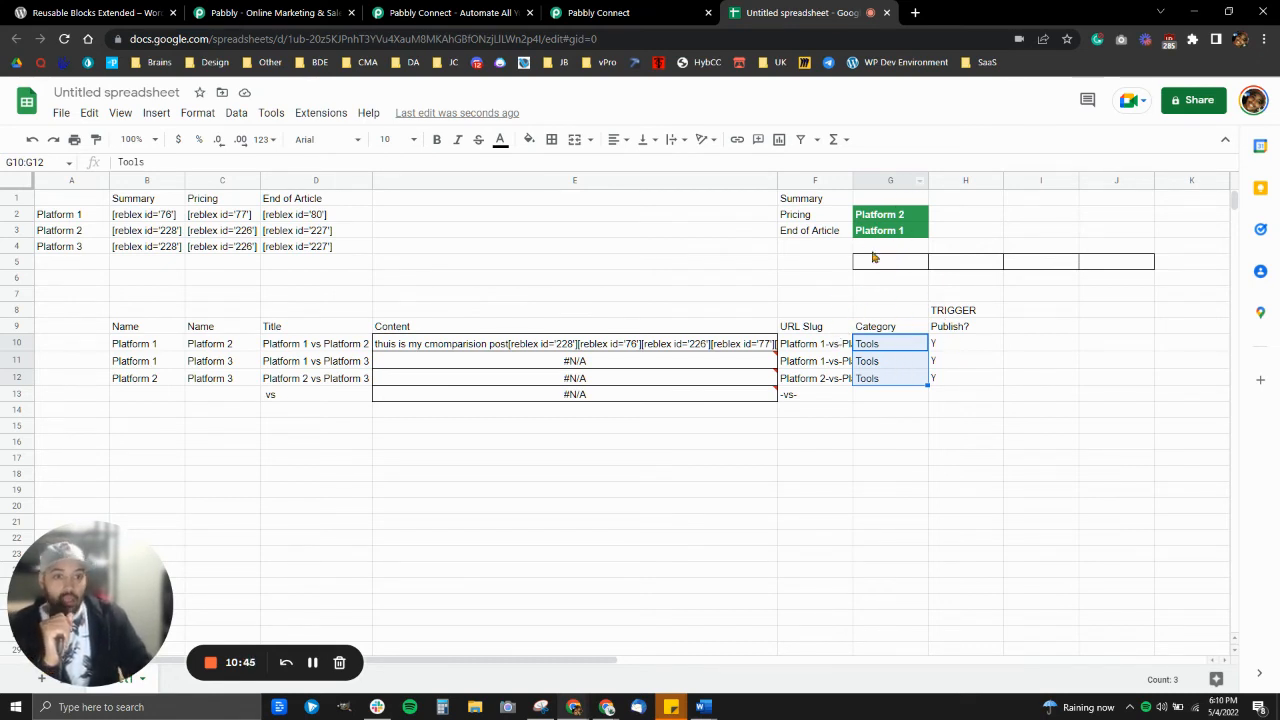
key("ctrl+c")
left_click(887, 394)
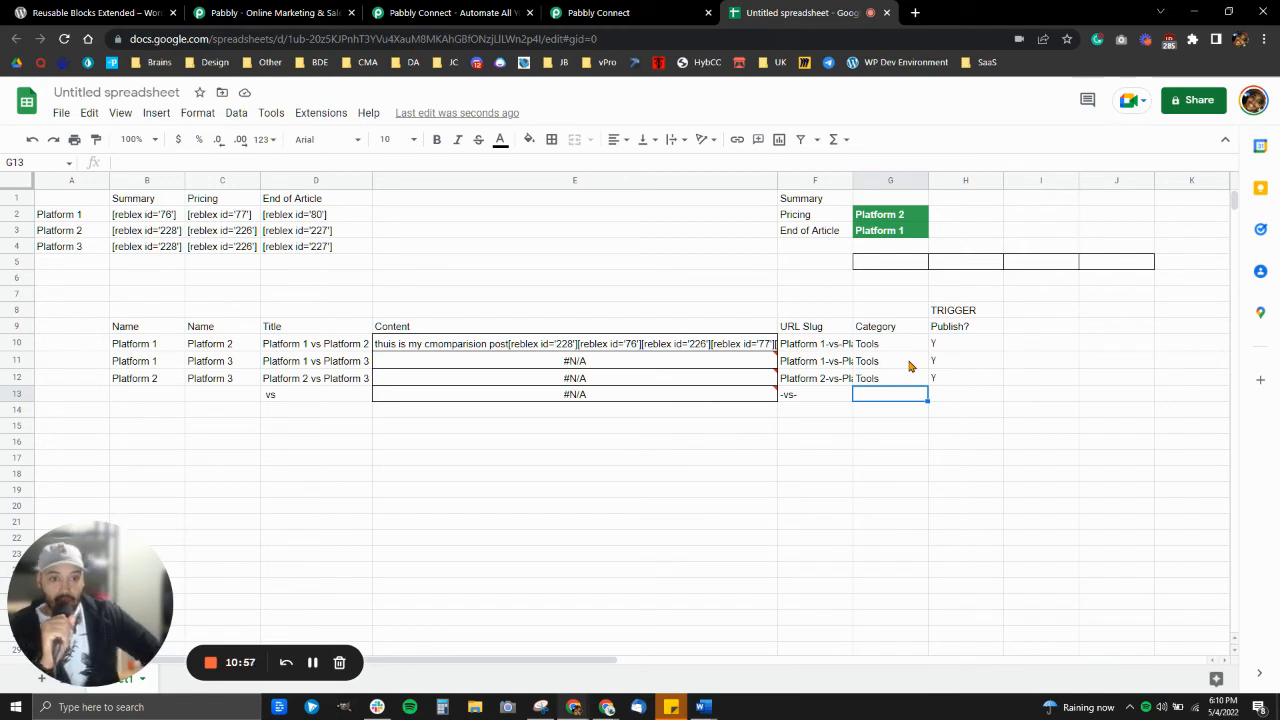
- Review the platform names and category of the third comparison in row 12
left_click(156, 380)
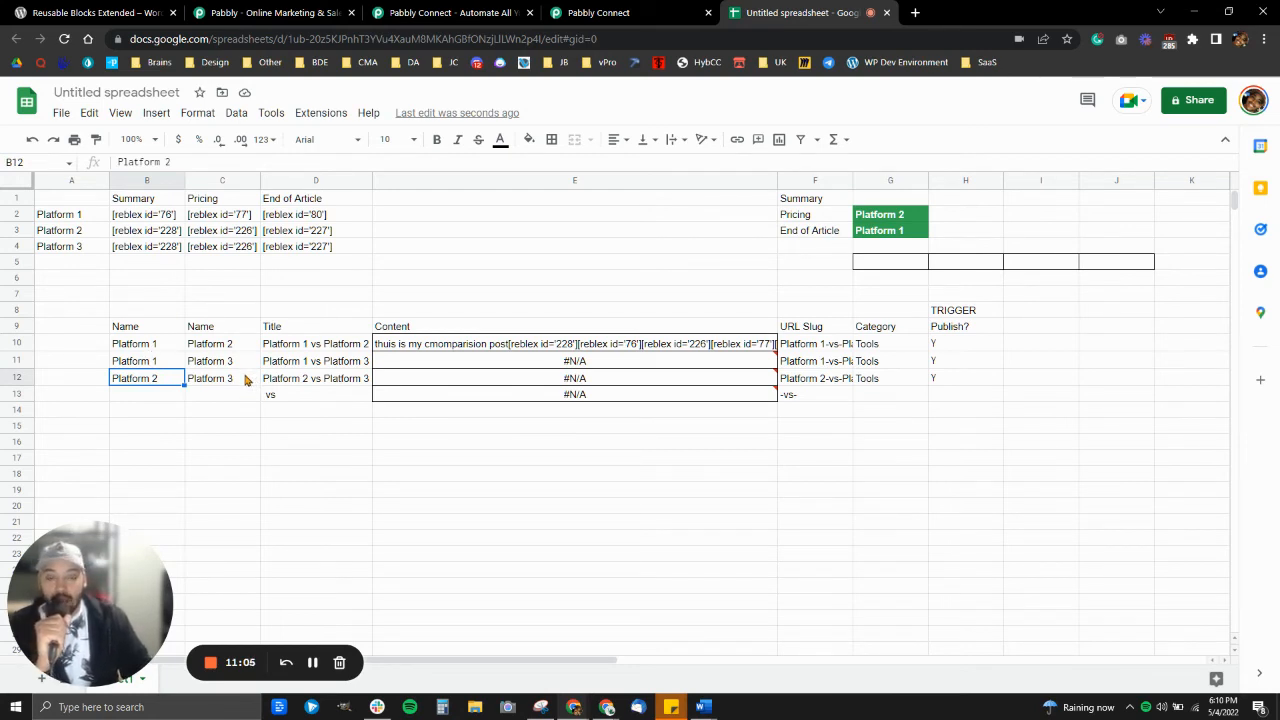
left_click(885, 381)
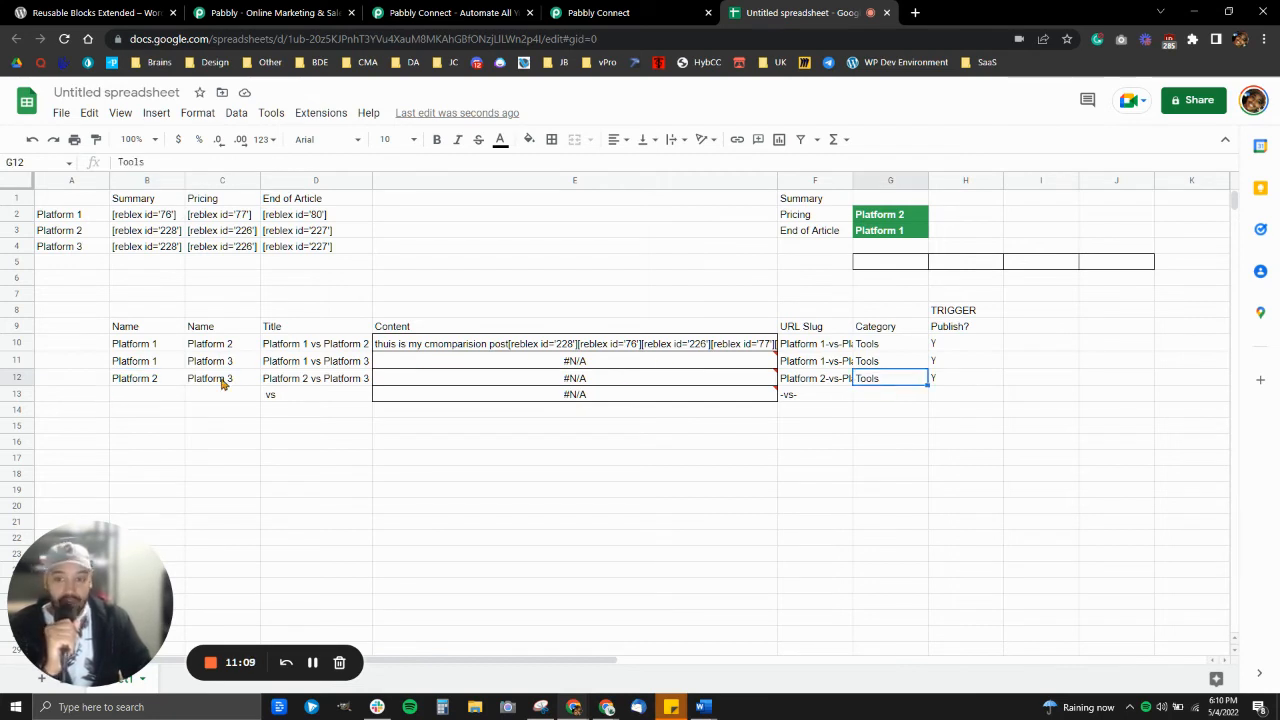
mouse_move(641, 392)
left_click(1015, 456)
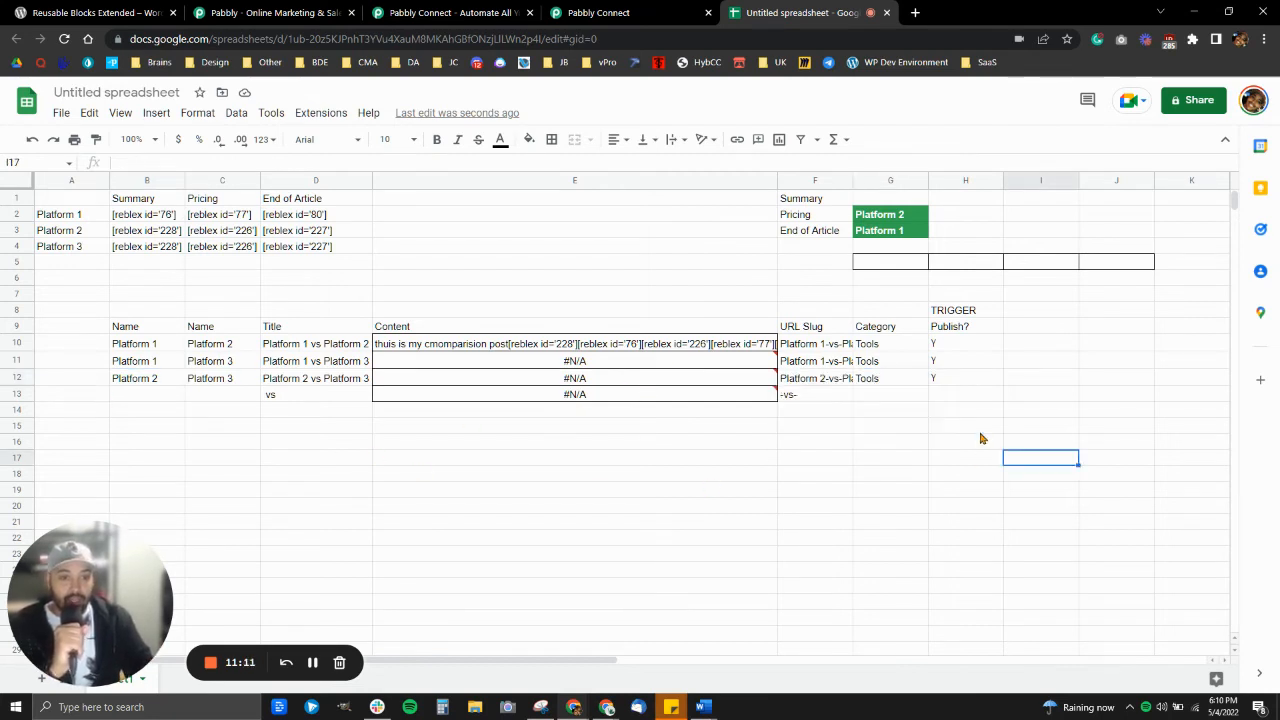